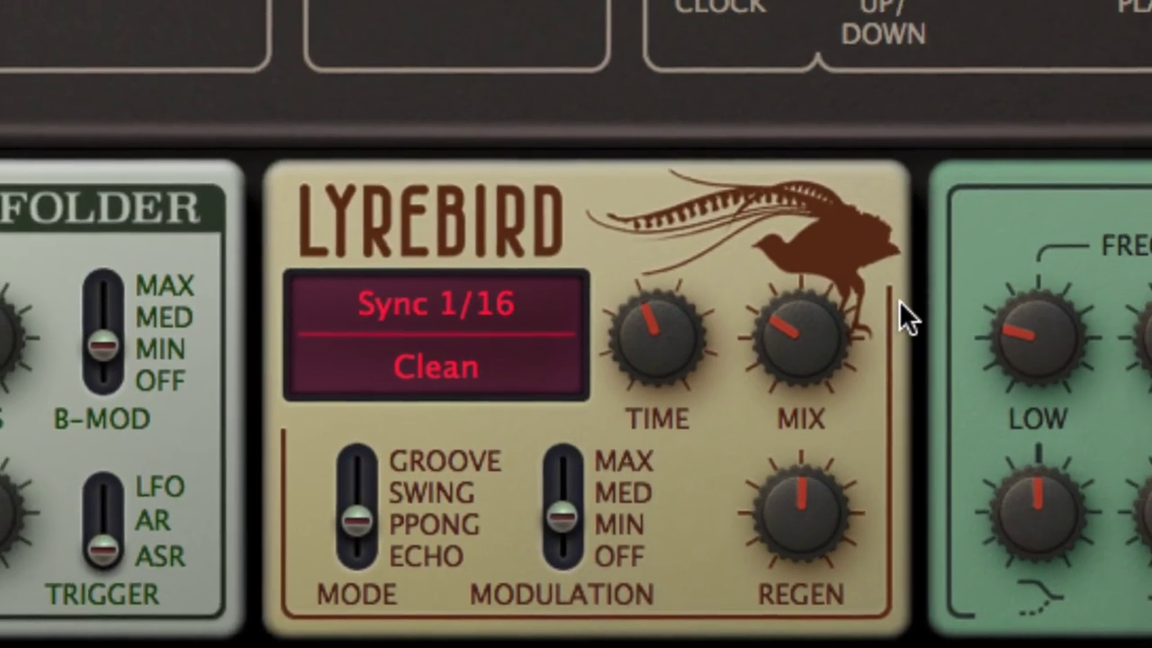
Raise Repro-1's Lyrebird delay mix from about 10 o'clock to 12 o'clock
left_click_drag(813, 354, 828, 278)
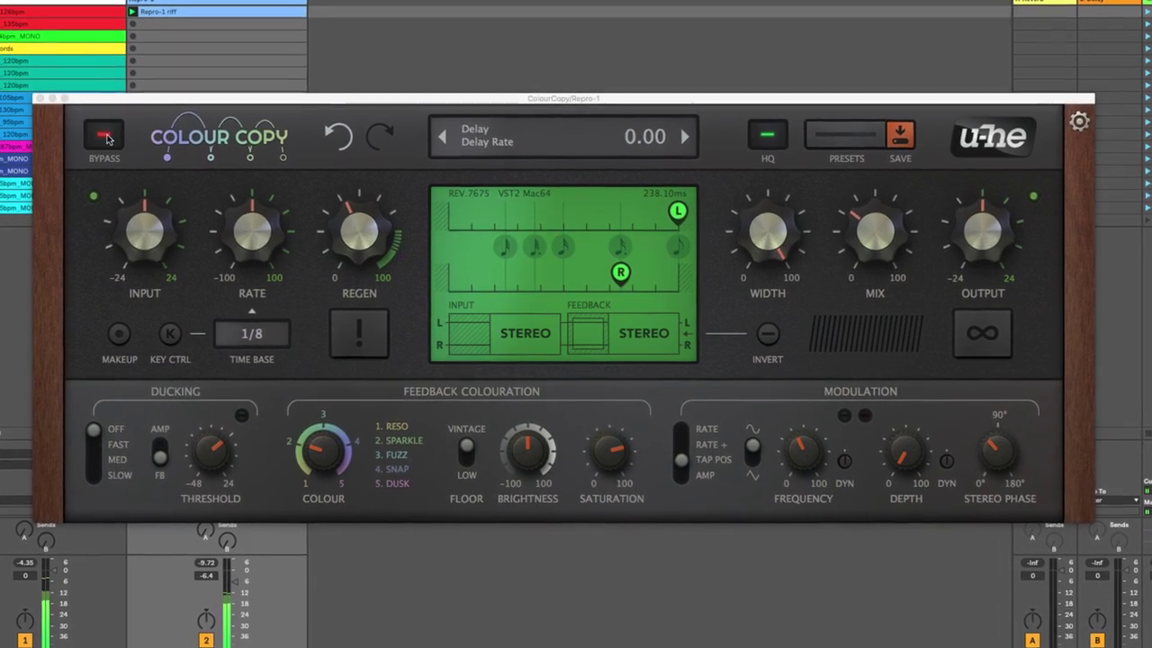
Take Colour Copy out of bypass and raise Brightness, Regen and Mix
left_click(104, 136)
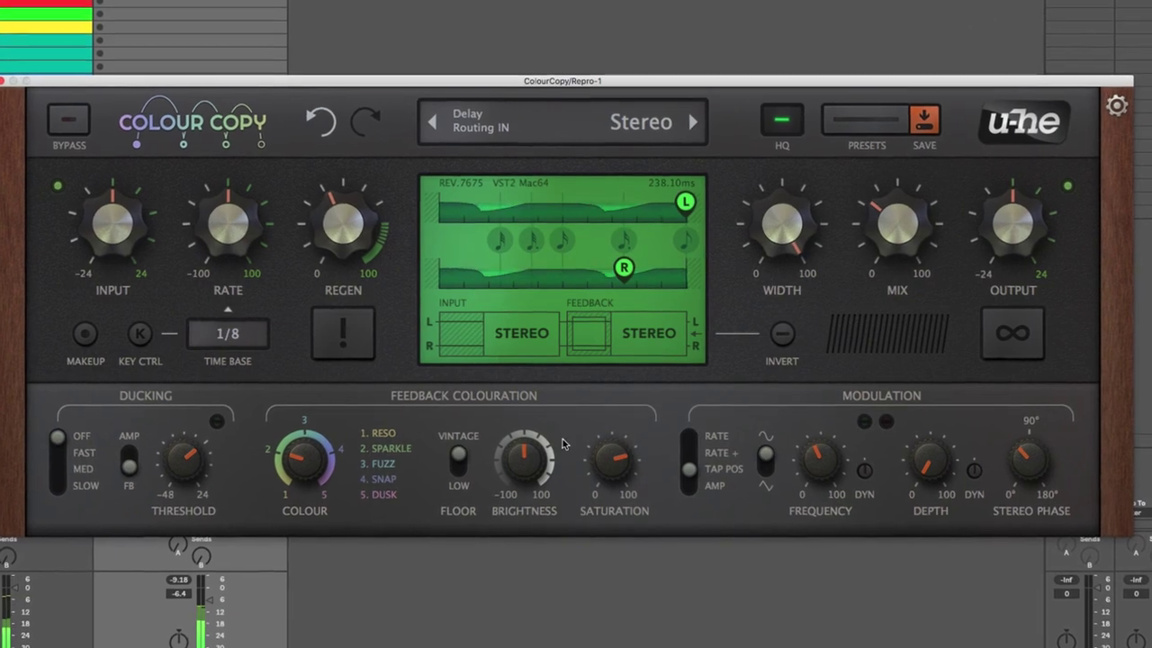
scroll(530, 455, "up", 8)
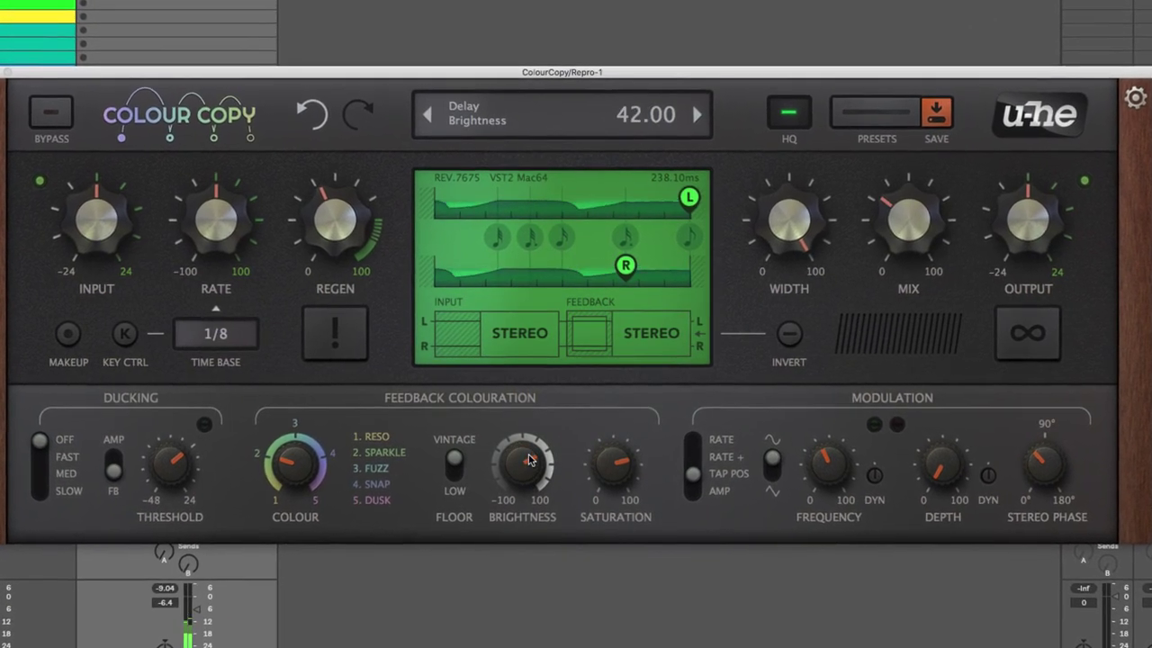
scroll(347, 205, "up", 3)
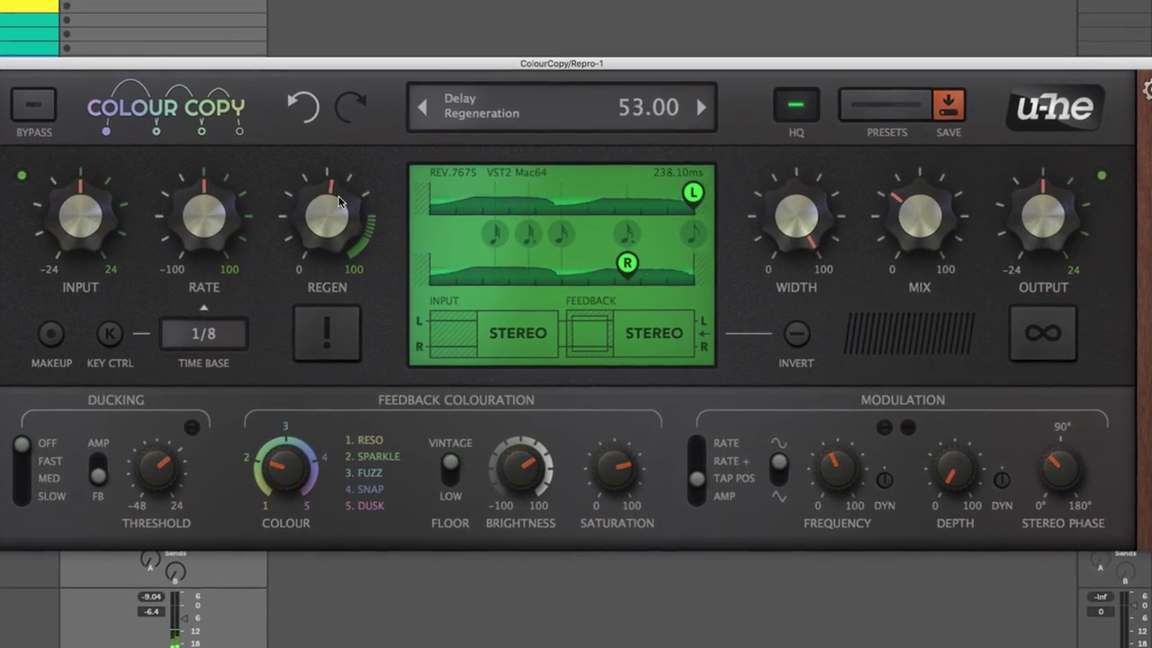
scroll(338, 202, "up", 4)
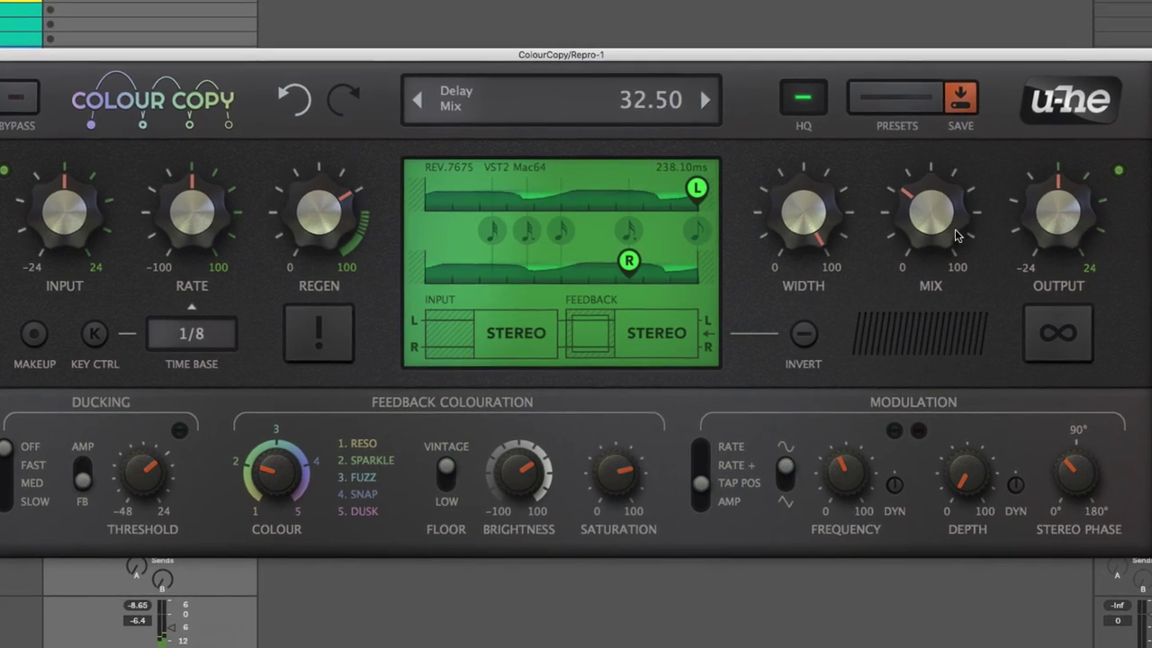
scroll(956, 236, "up", 5)
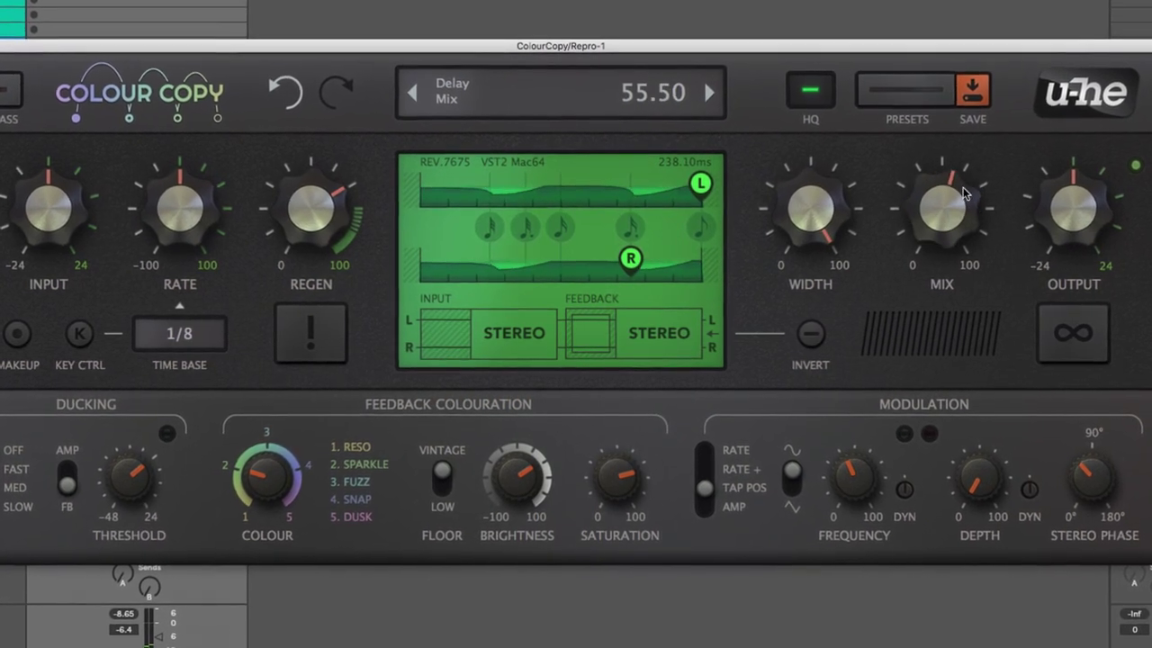
Set ducking to FAST and lower its threshold to about -19 dB
left_click(18, 471)
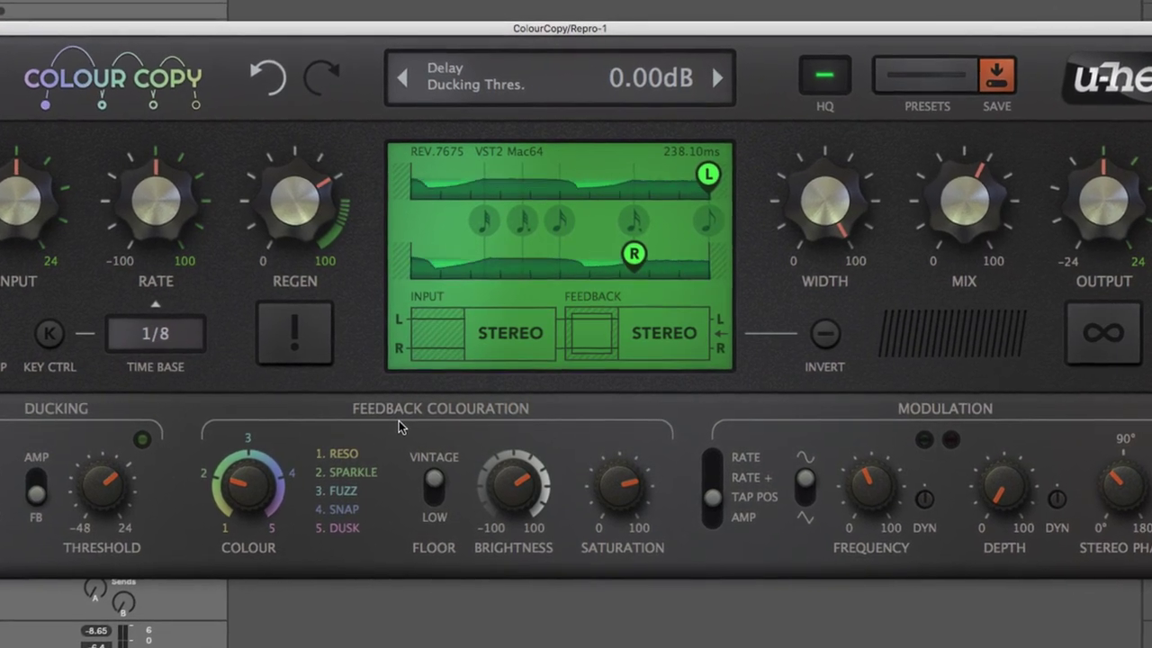
scroll(110, 531, "down", 3)
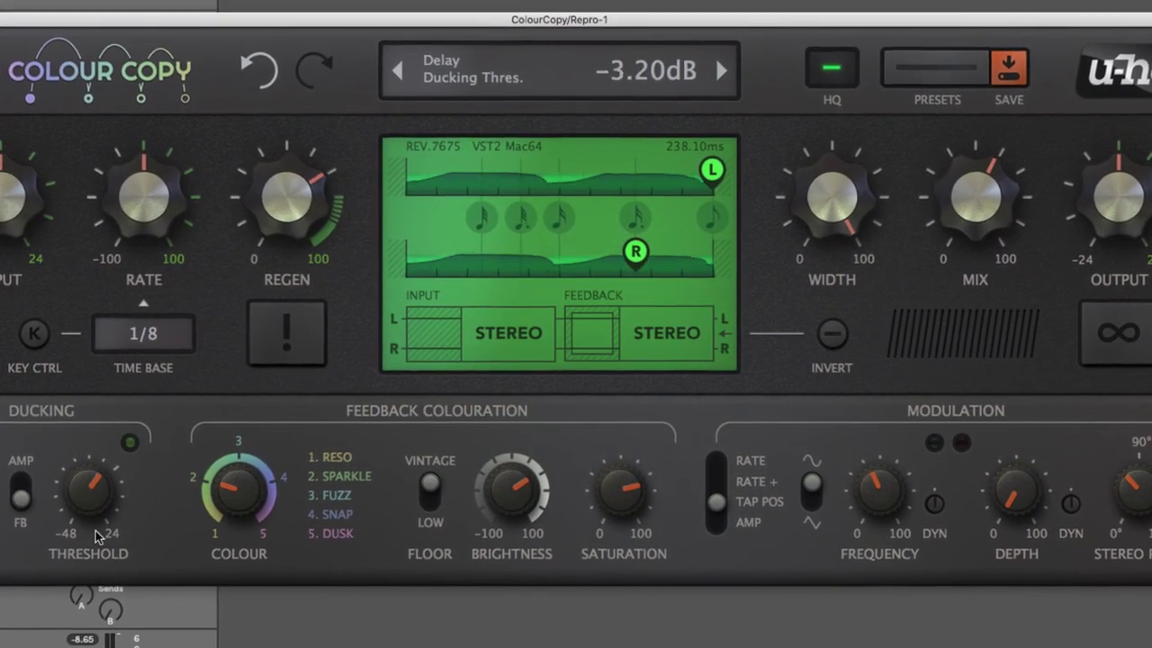
scroll(97, 537, "down", 10)
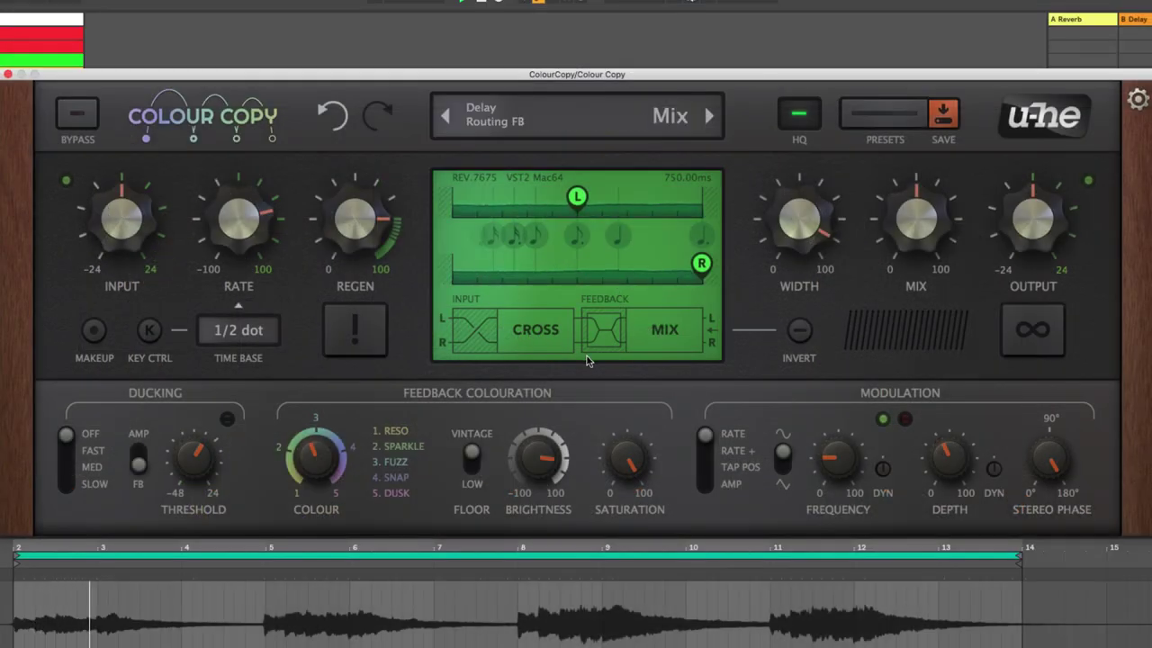
Route the input as Stereo and the feedback as Cross
left_click(539, 331)
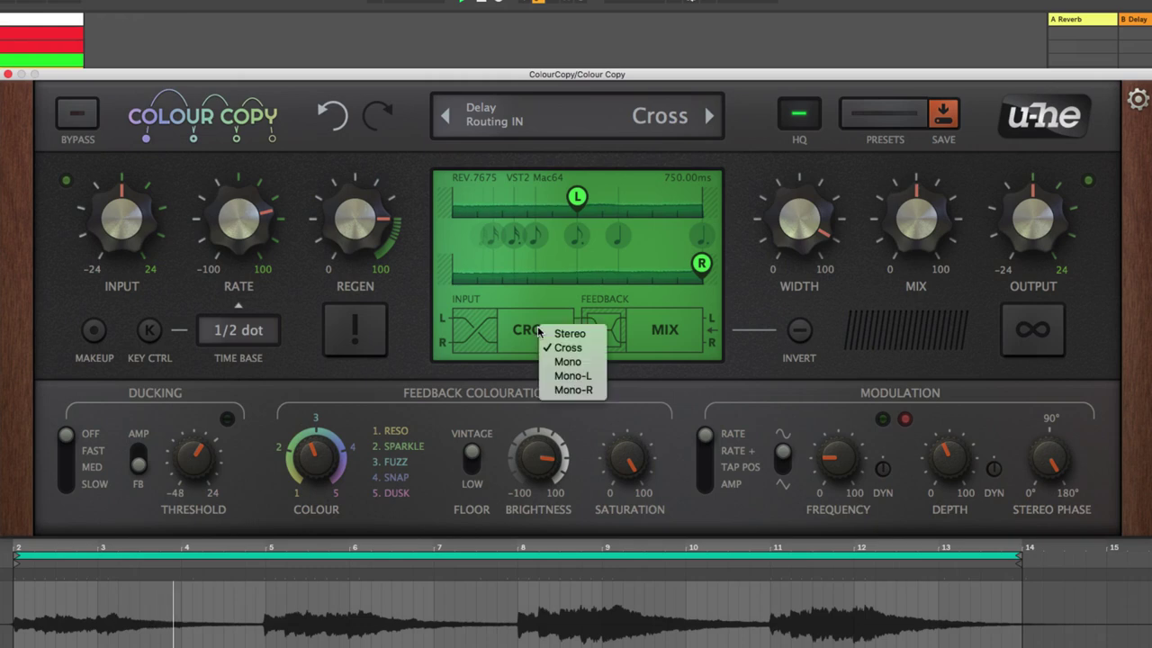
left_click(586, 336)
left_click(677, 331)
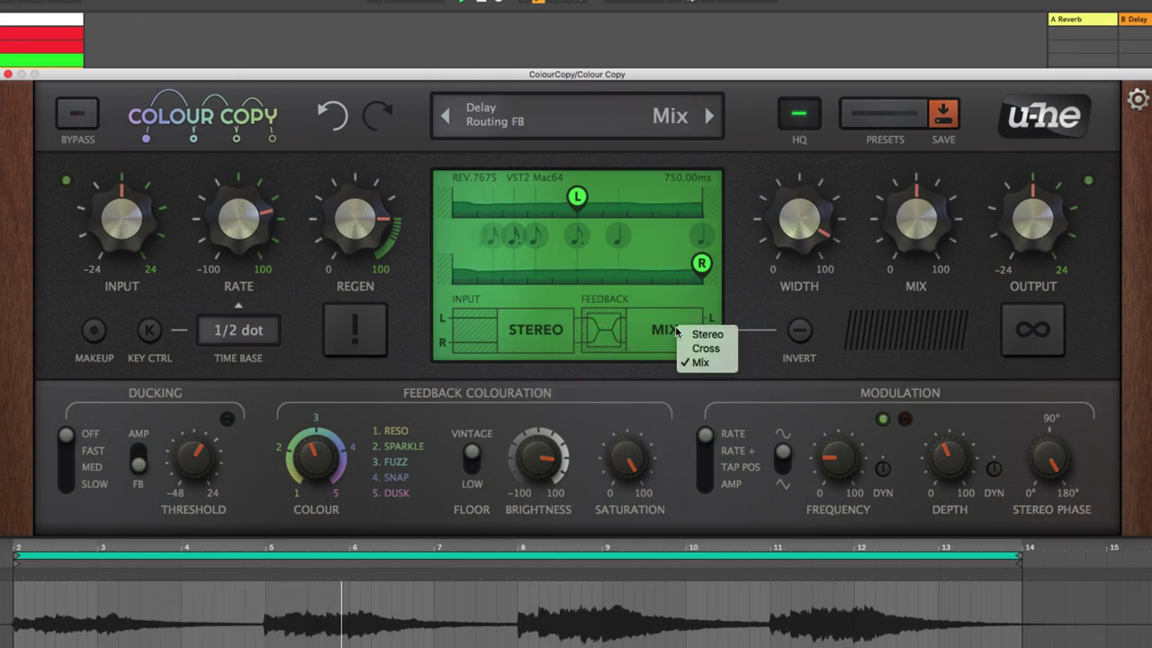
left_click(699, 350)
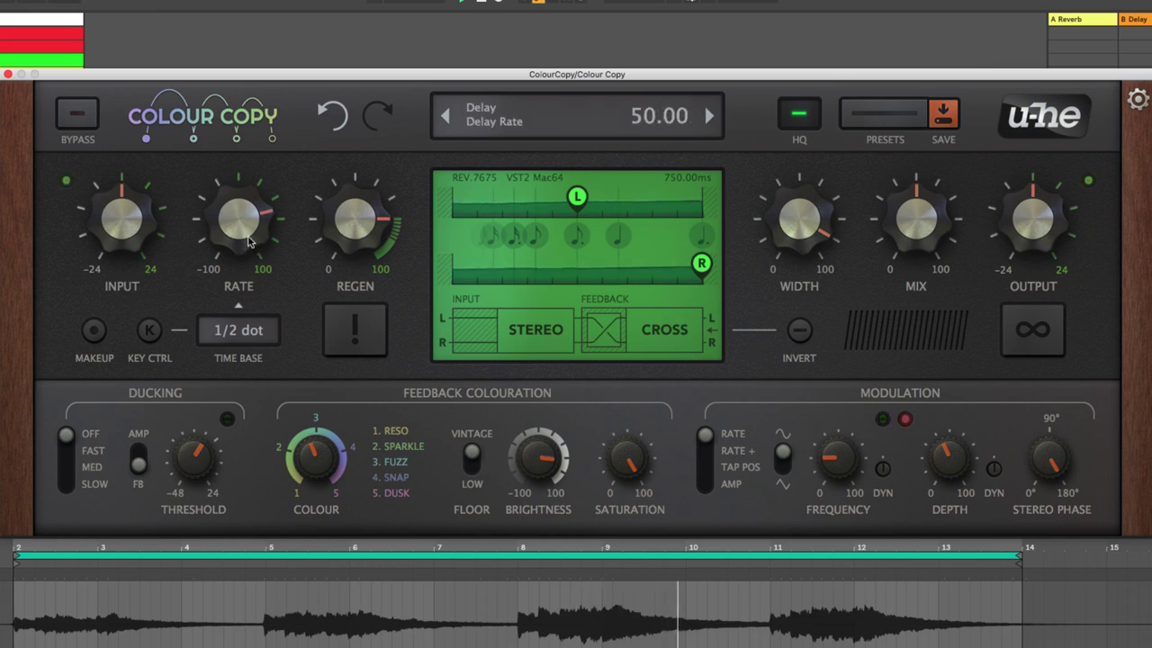
Switch the time base to 1/4 dot, retune the rate, and move the left tap to 86
left_click_drag(249, 241, 252, 280)
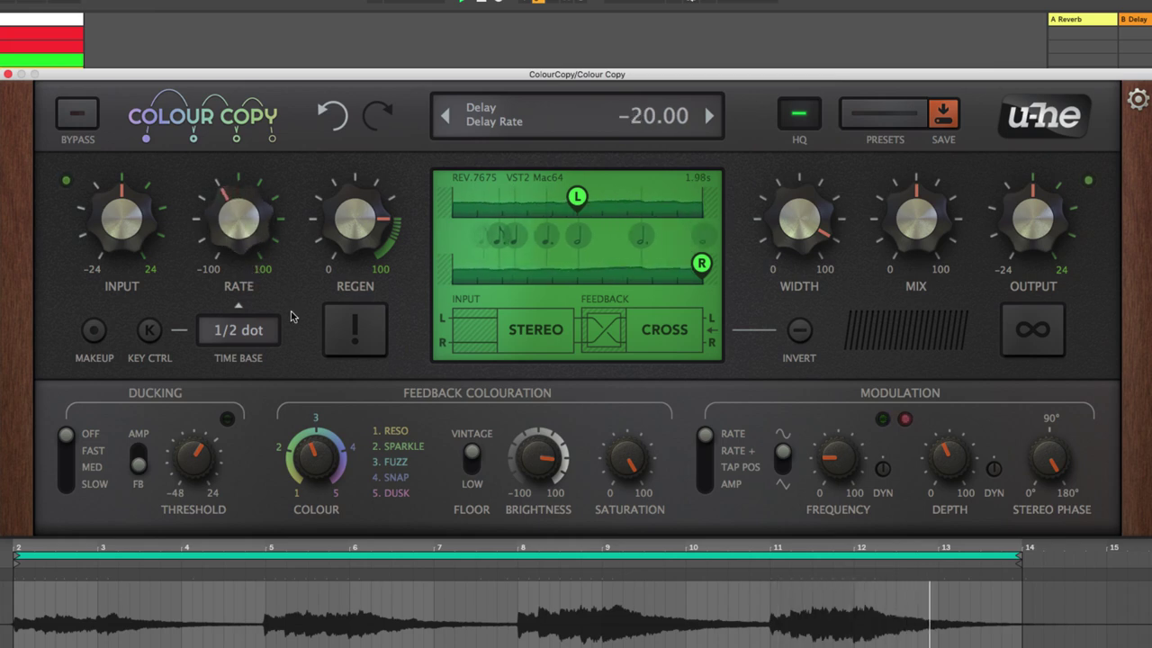
left_click(230, 336)
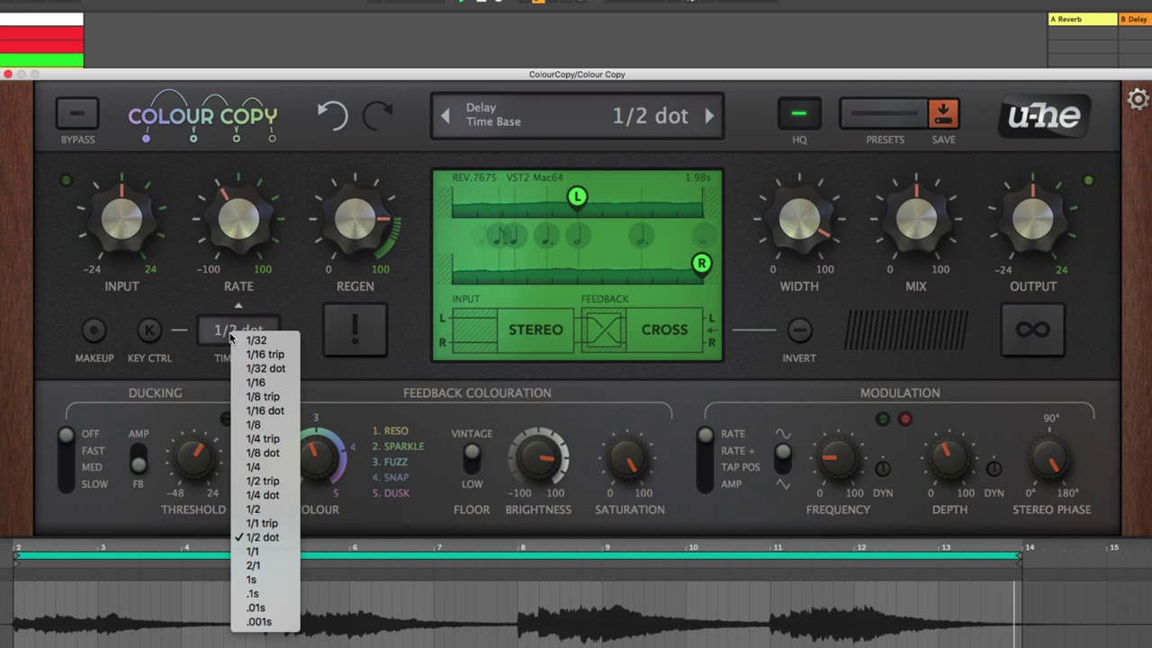
left_click(282, 496)
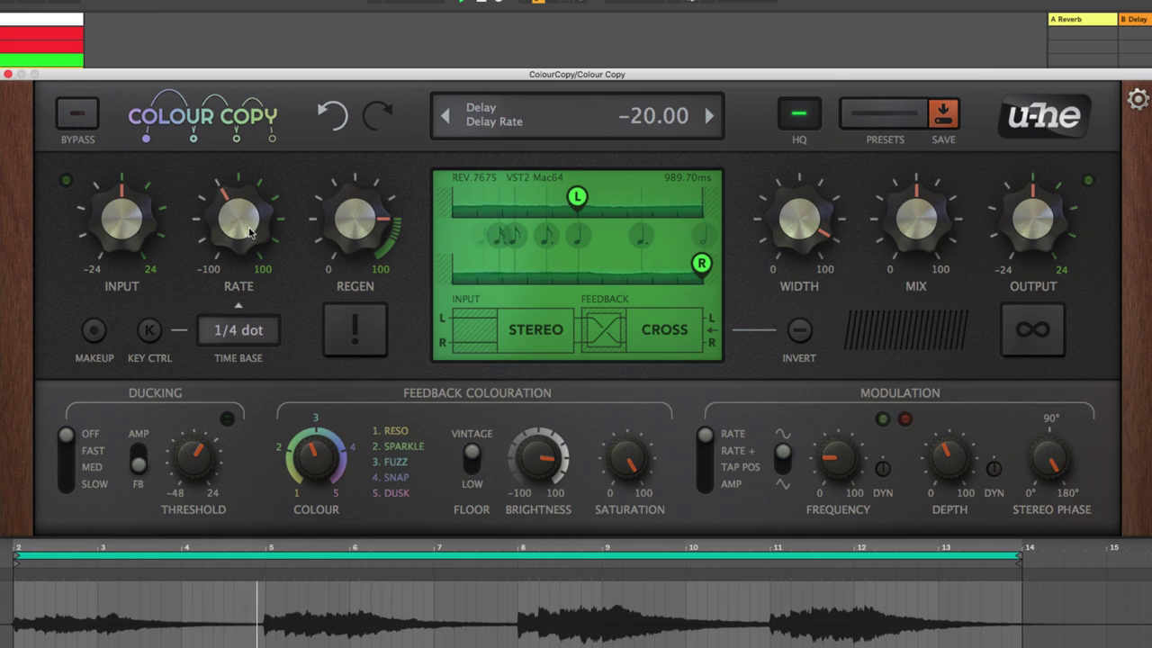
left_click_drag(249, 232, 260, 204)
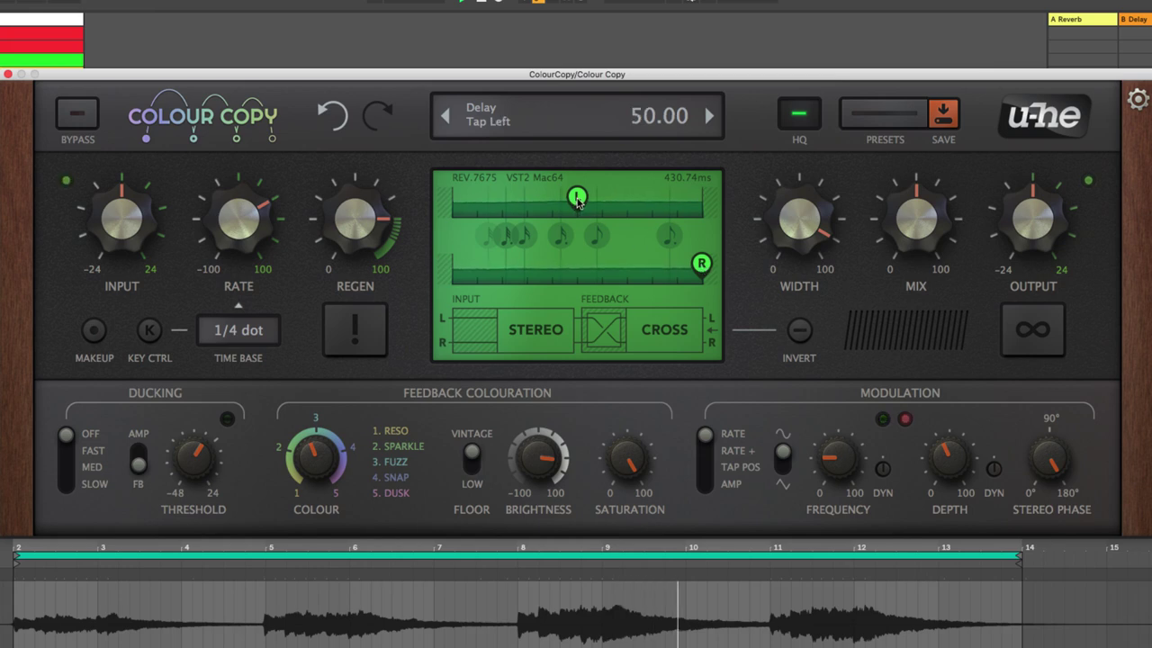
left_click_drag(576, 196, 667, 196)
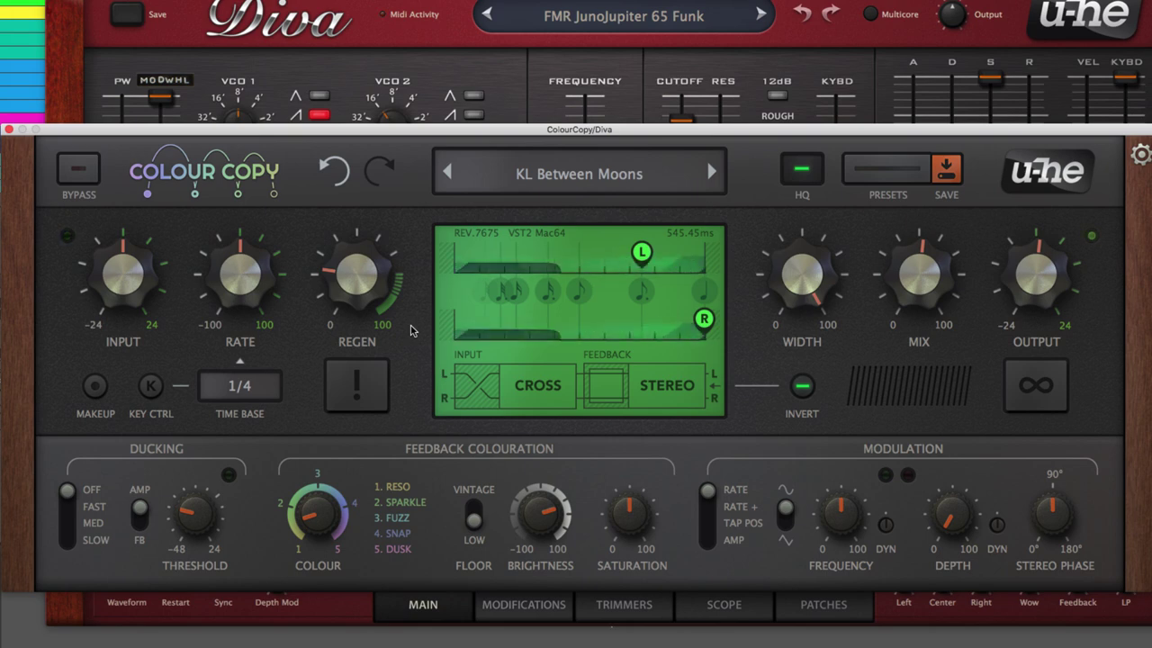
Raise the delay regeneration to near 88 on the Diva track
mouse_move(364, 302)
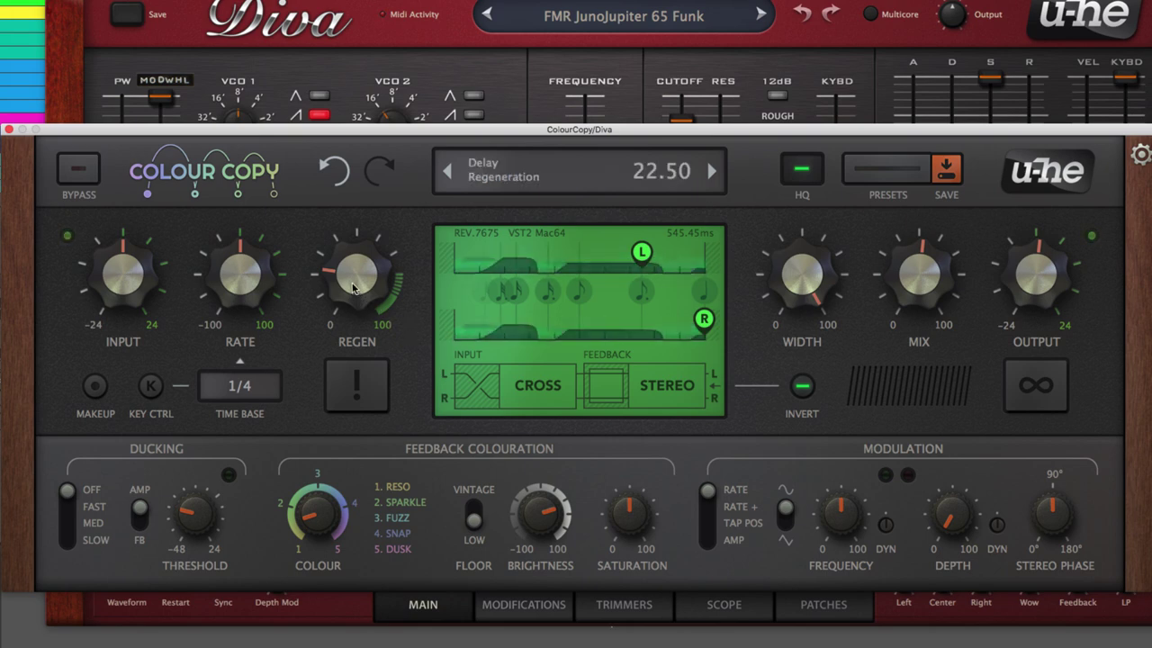
left_click_drag(353, 281, 418, 170)
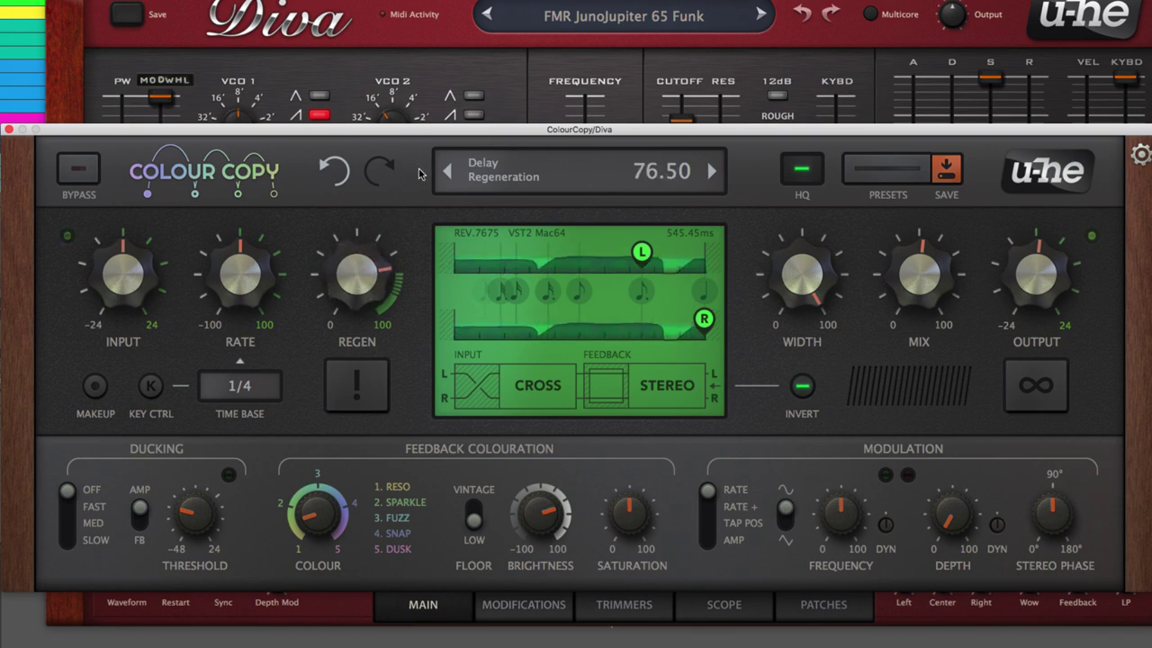
mouse_move(149, 500)
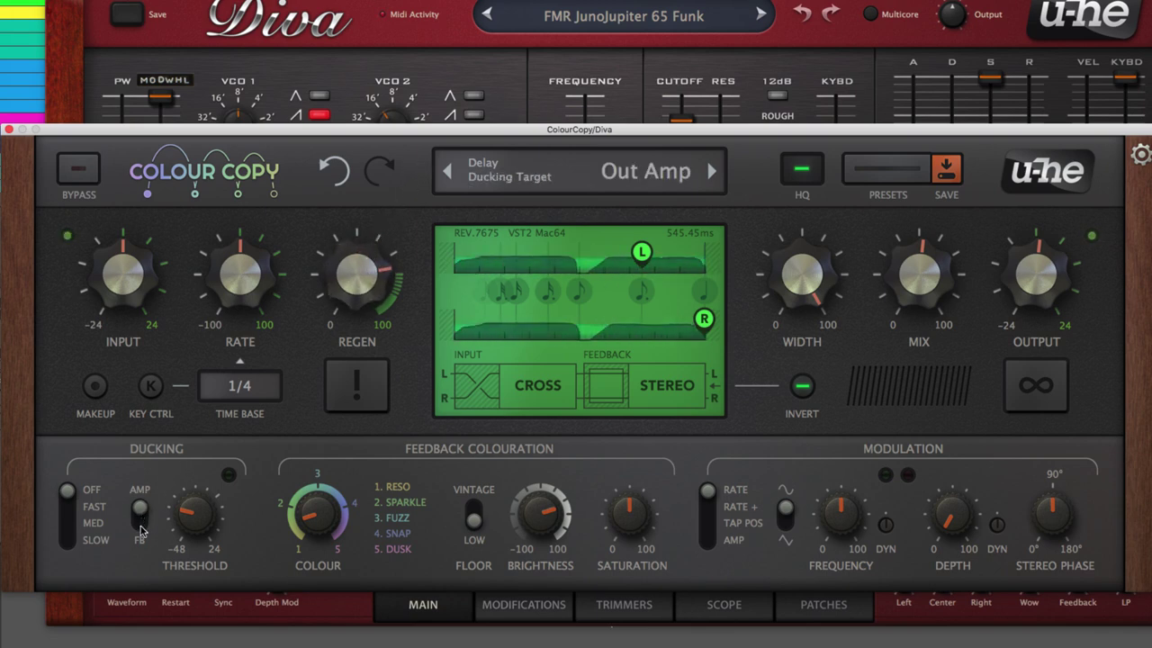
mouse_move(352, 278)
left_click_drag(355, 270, 360, 255)
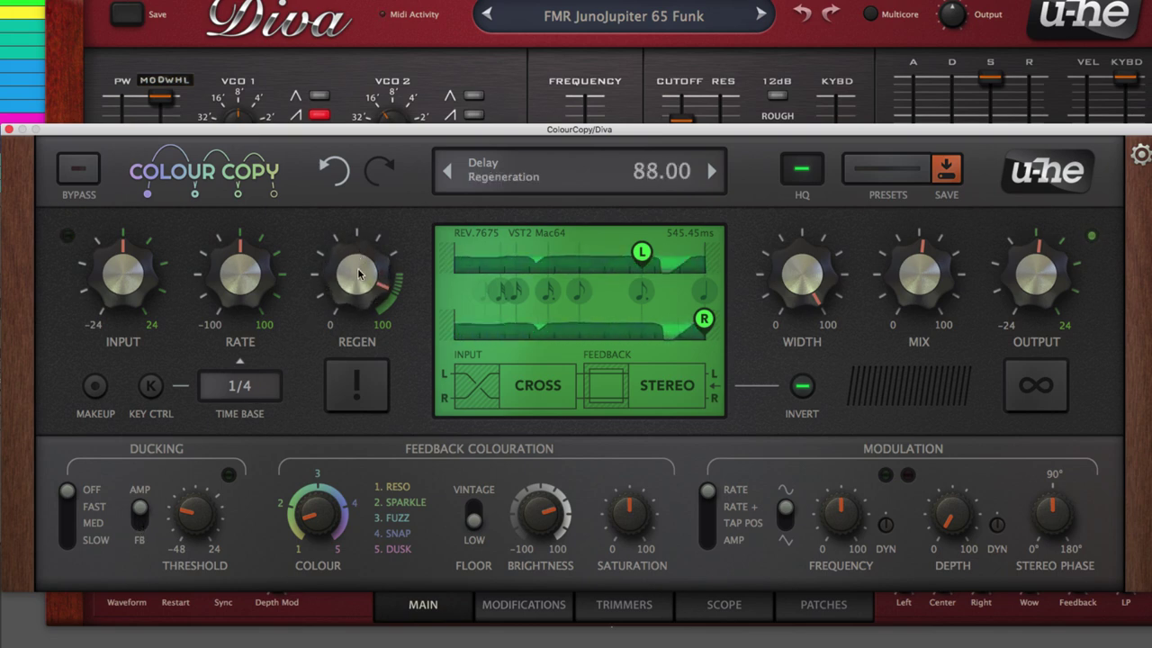
Set ducking to medium speed acting on the output level
left_click(143, 522)
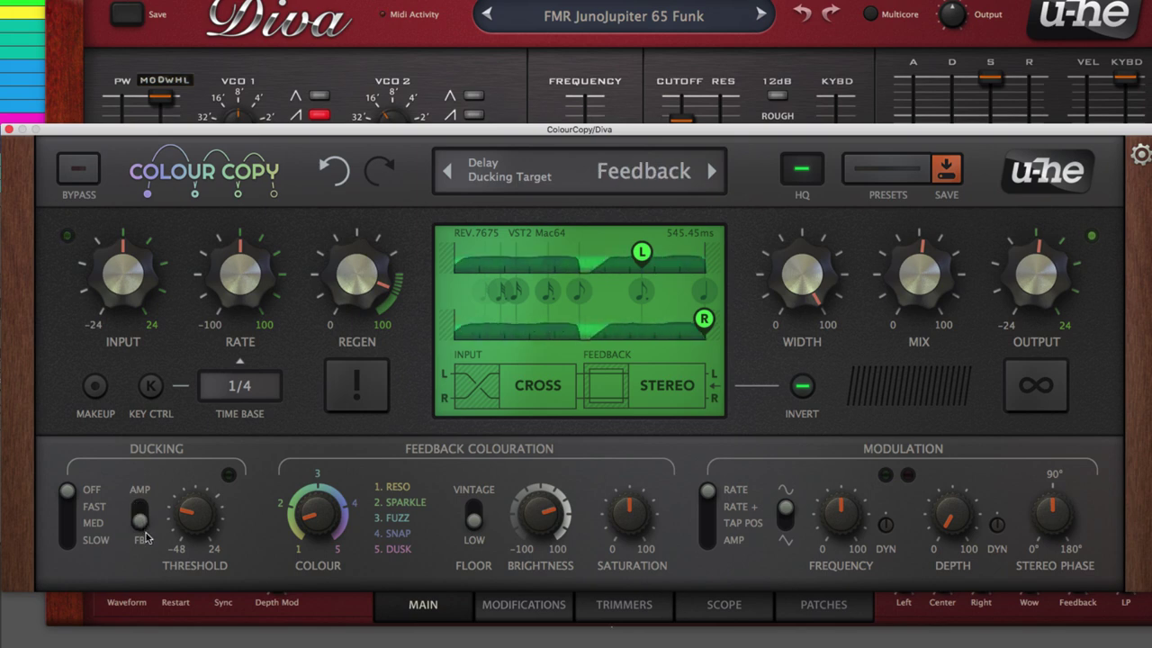
left_click(70, 542)
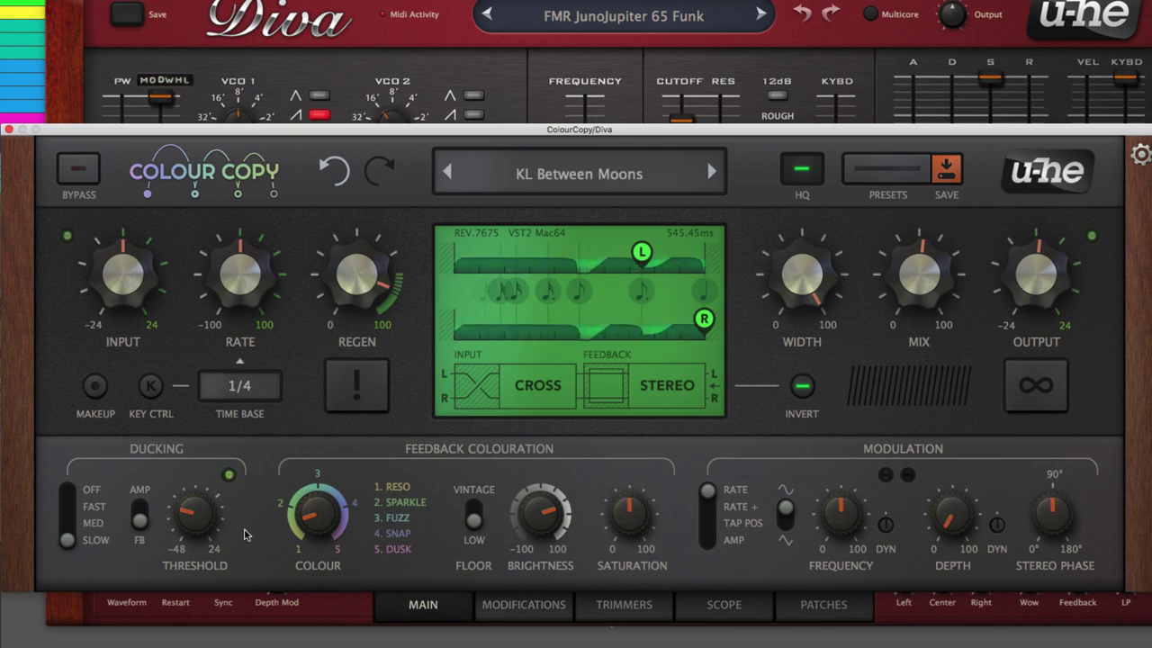
left_click(139, 513)
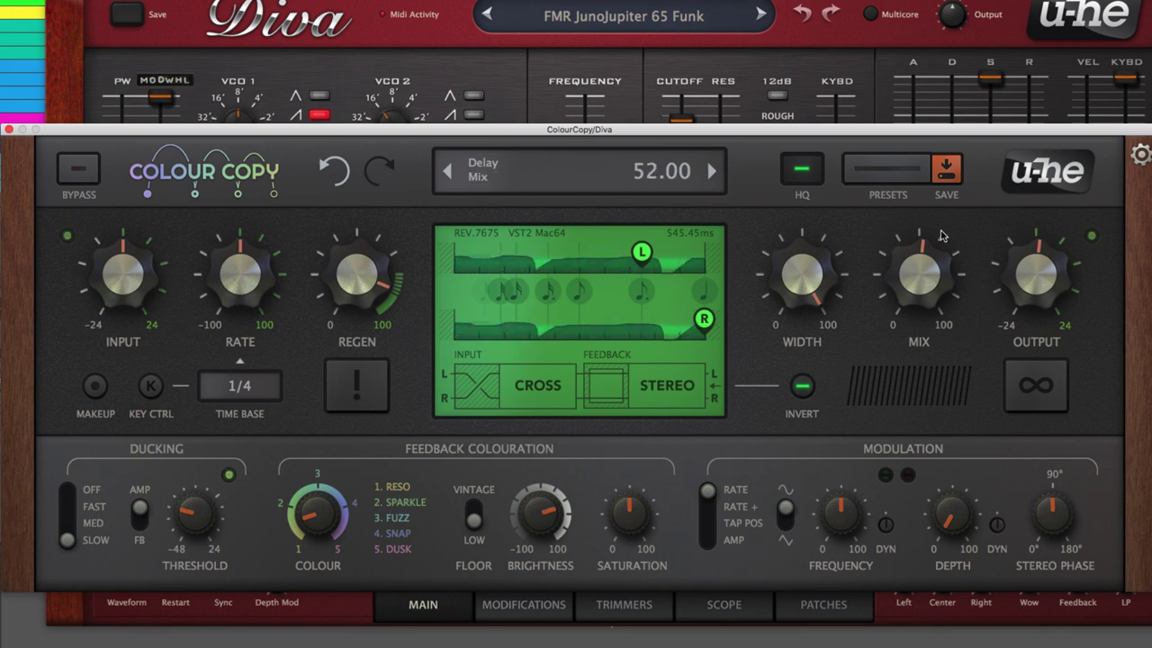
left_click(64, 528)
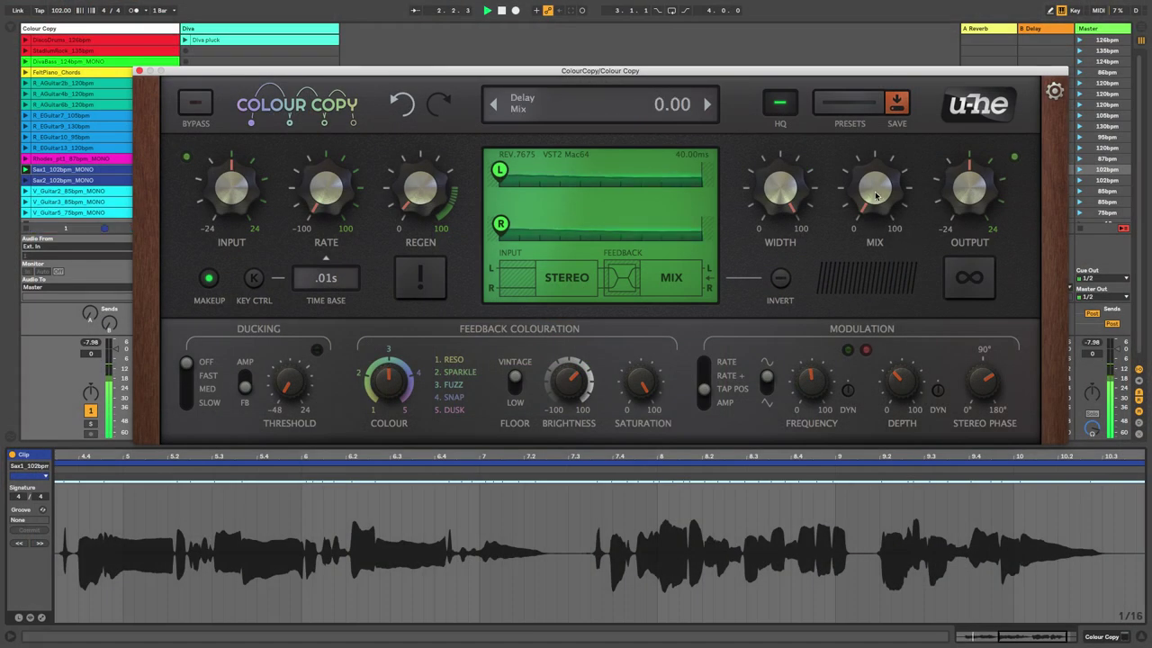
Raise the mix to about 60 and increase LFO frequency, depth and stereo phase
left_click_drag(875, 196, 884, 83)
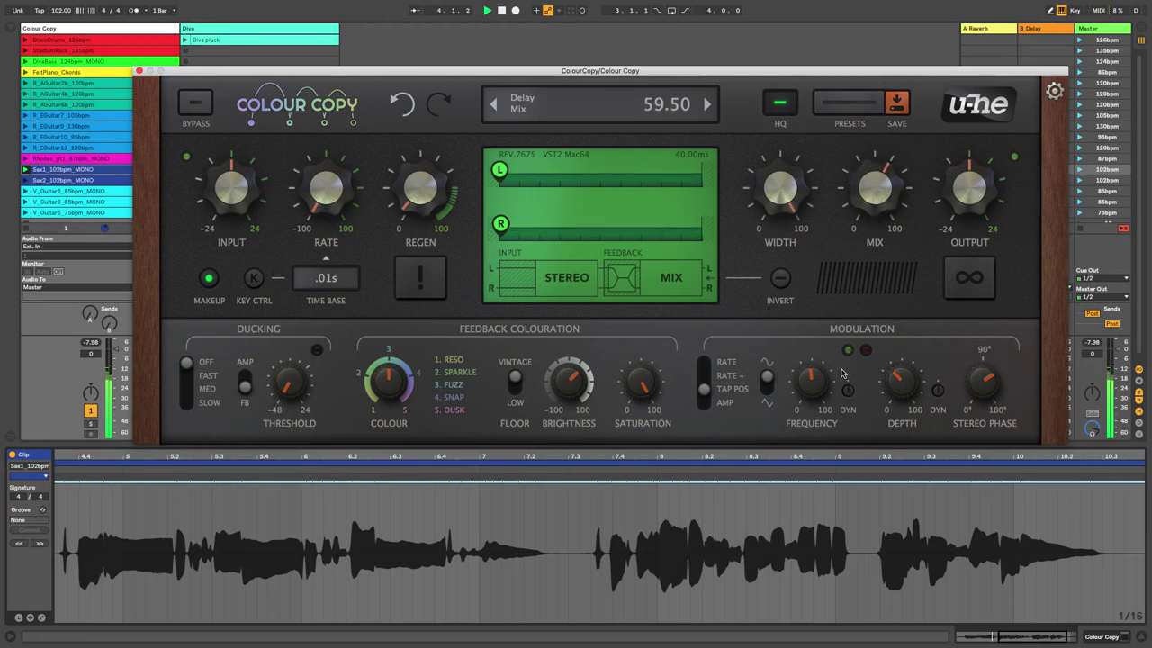
mouse_move(820, 389)
left_click_drag(819, 389, 842, 338)
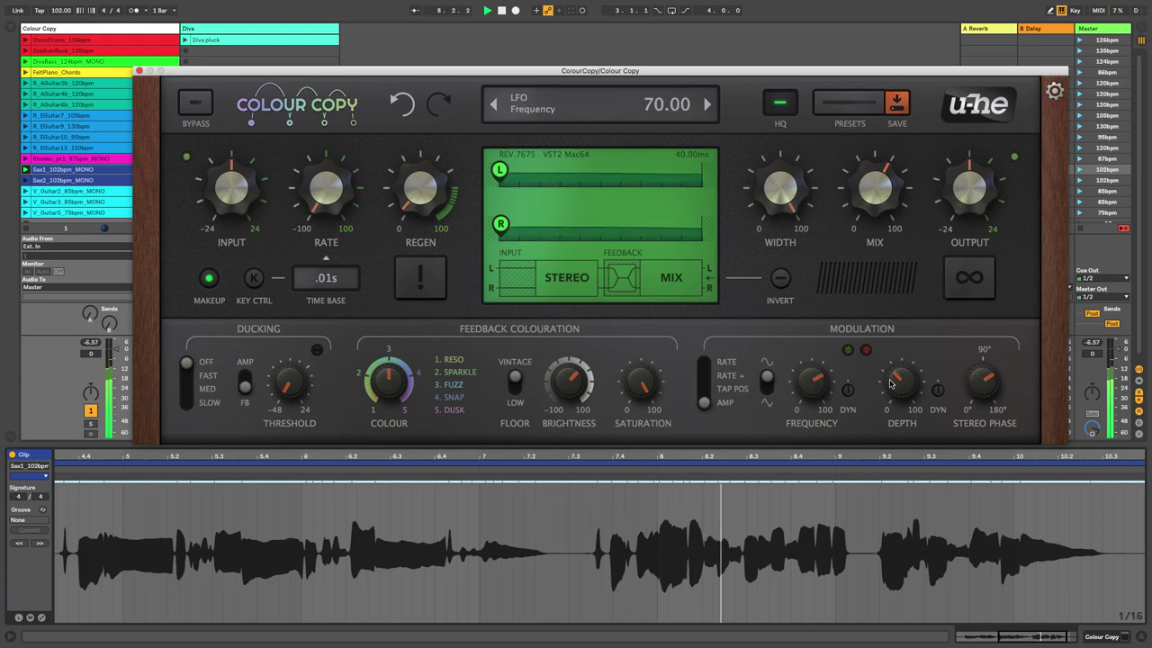
left_click_drag(890, 384, 935, 293)
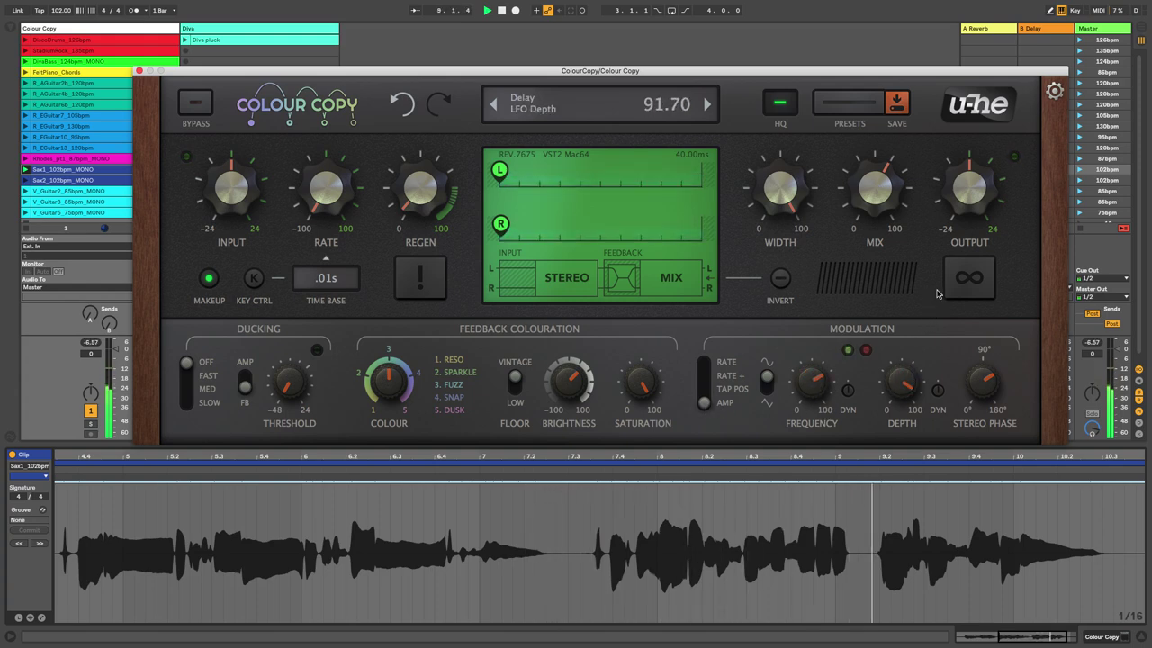
left_click_drag(985, 384, 995, 352)
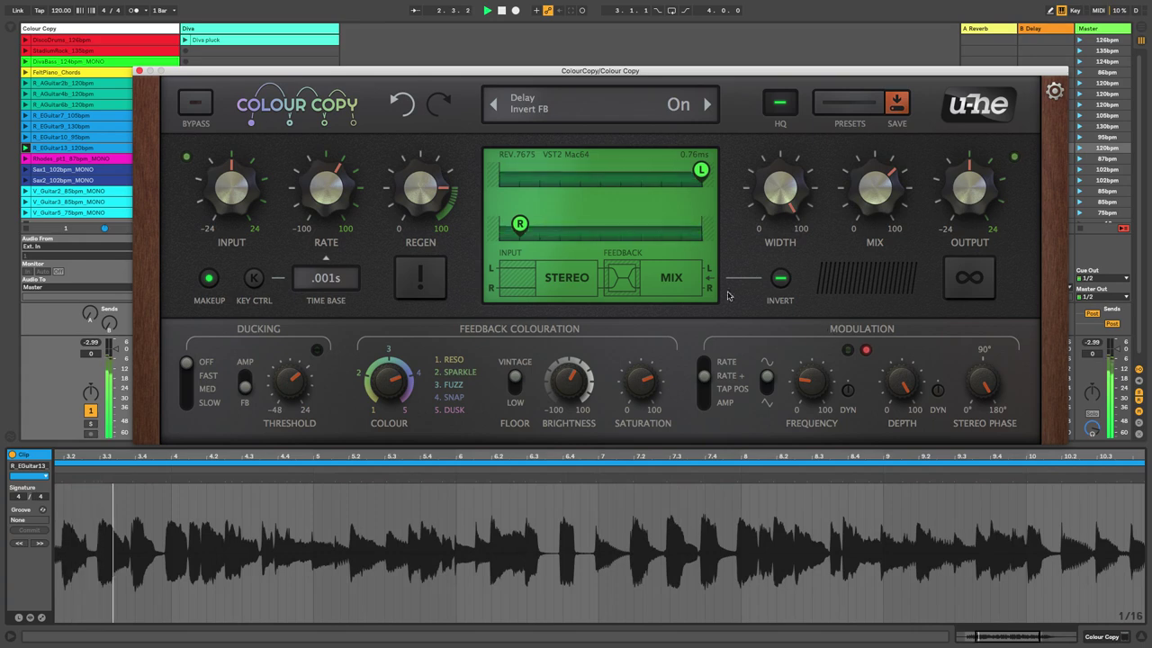
Raise the delay rate and the modulation LFO frequency on the 3EE SMOOfla preset
left_click_drag(326, 212, 343, 242)
left_click_drag(807, 393, 816, 371)
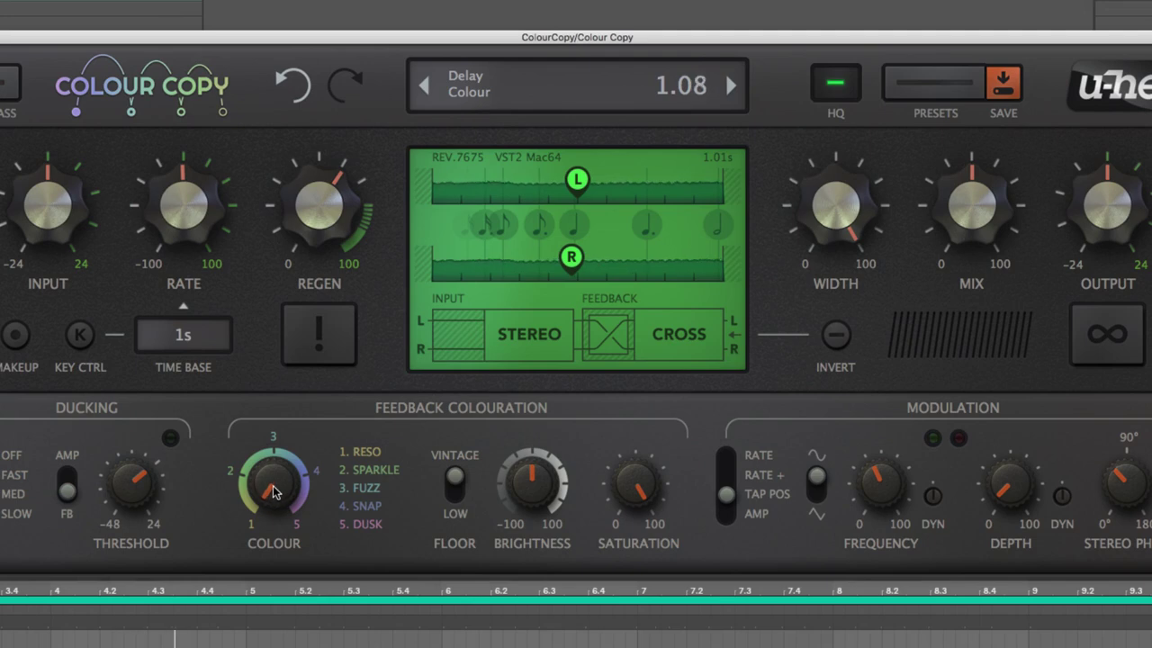
Sweep the feedback colour up to 5, briefly brightening the feedback along the way
left_click_drag(270, 477, 265, 432)
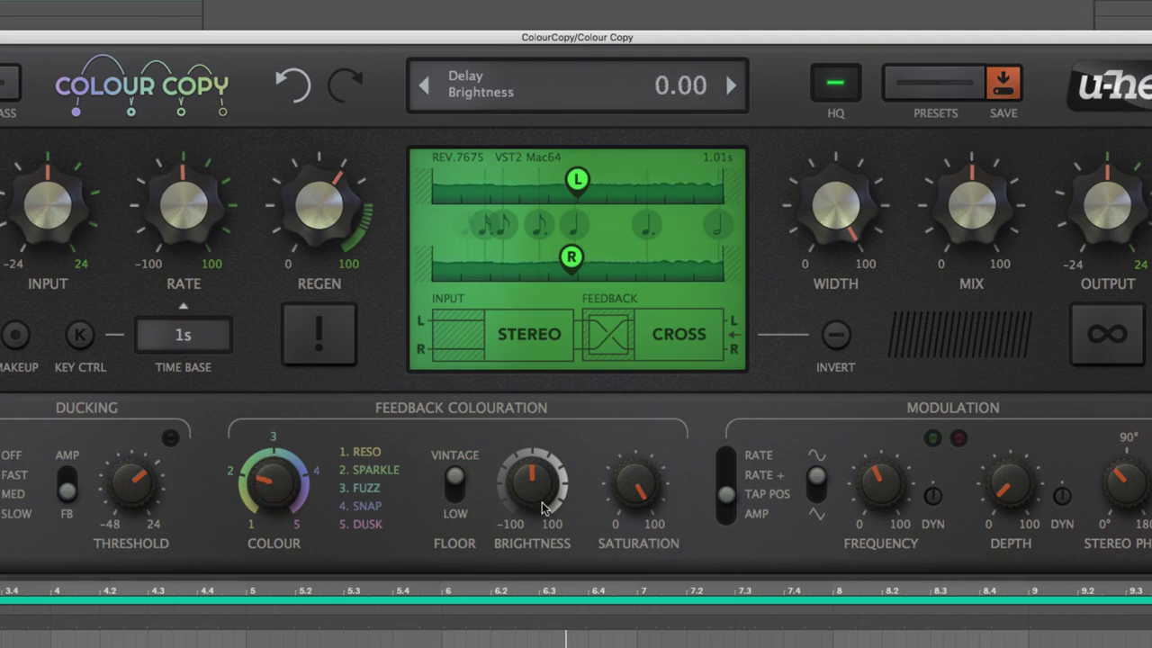
left_click_drag(543, 509, 537, 479)
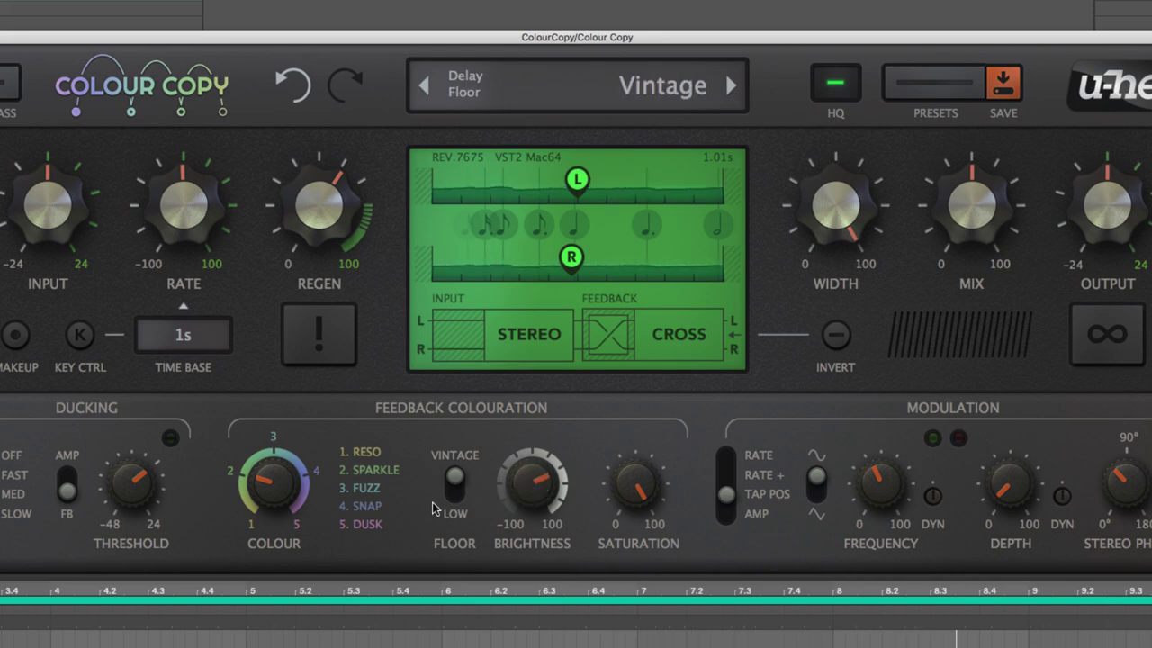
left_click_drag(280, 493, 303, 434)
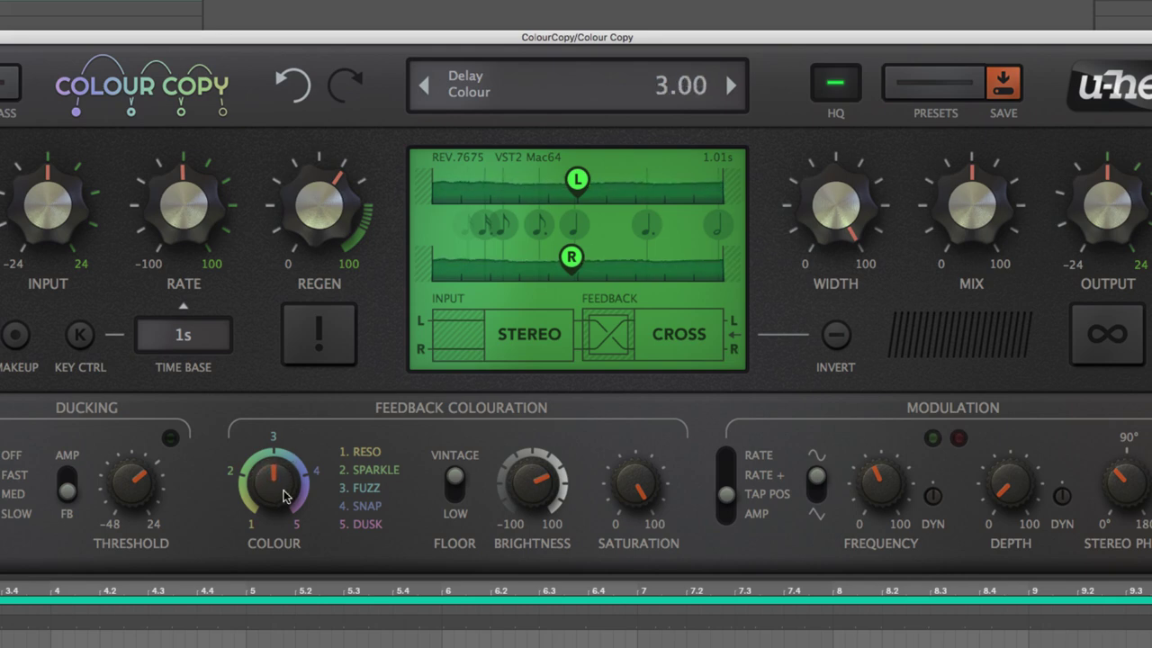
left_click_drag(284, 496, 295, 442)
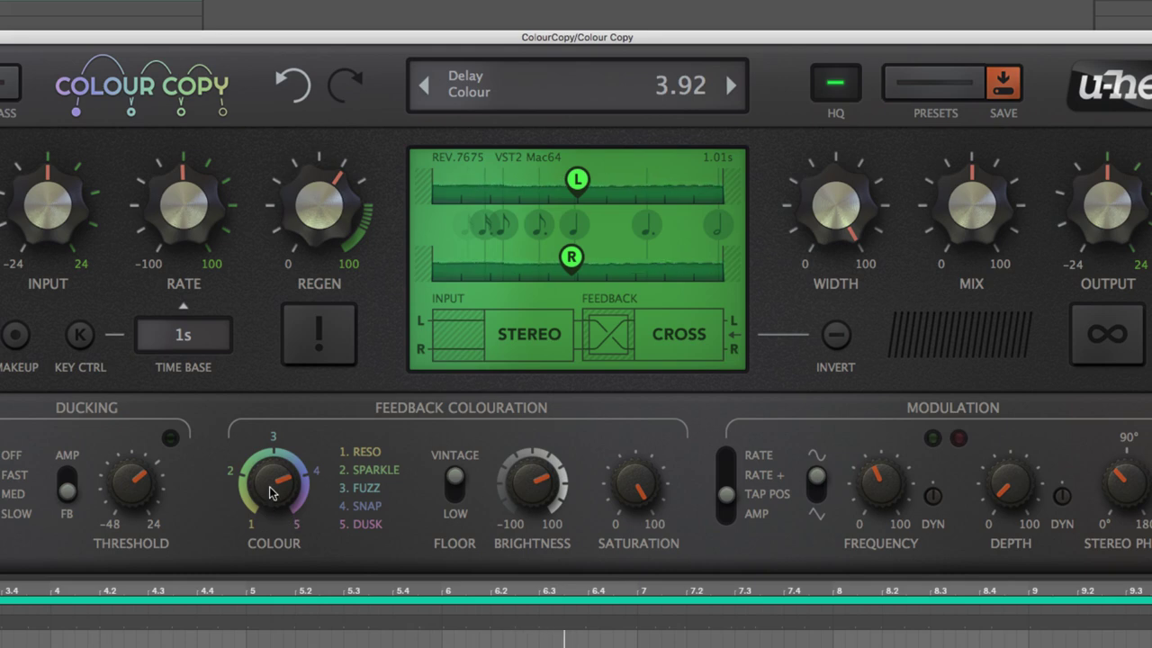
left_click_drag(272, 490, 291, 418)
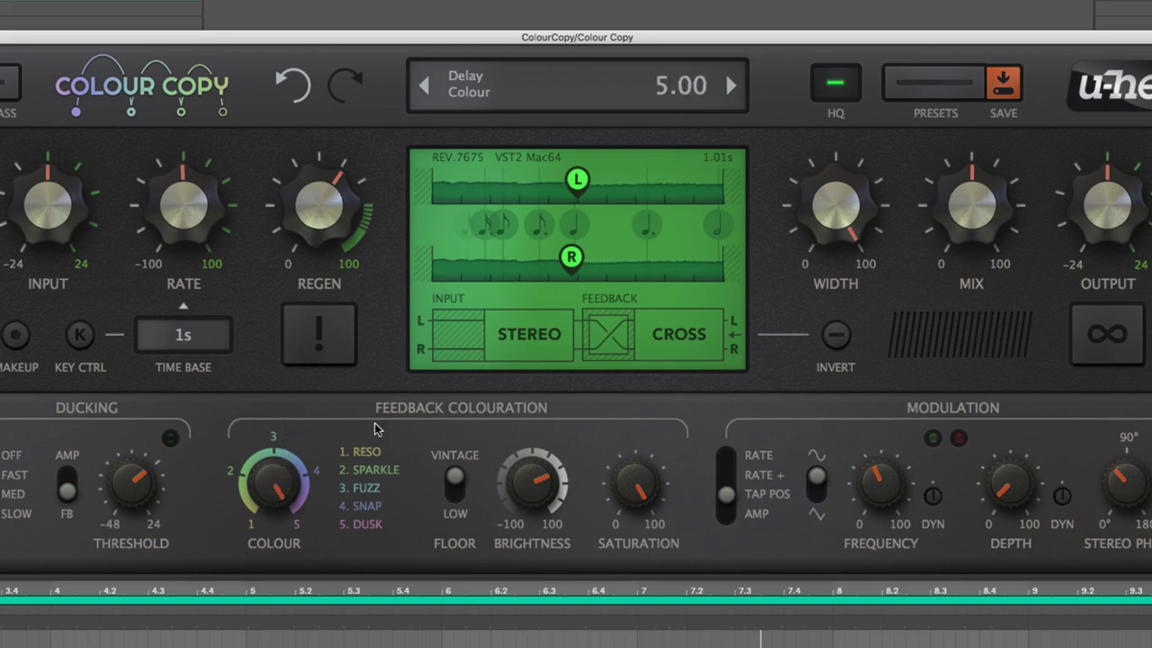
Darken feedback brightness to -28 and bring the colour back down to about 1.86
left_click_drag(539, 490, 531, 538)
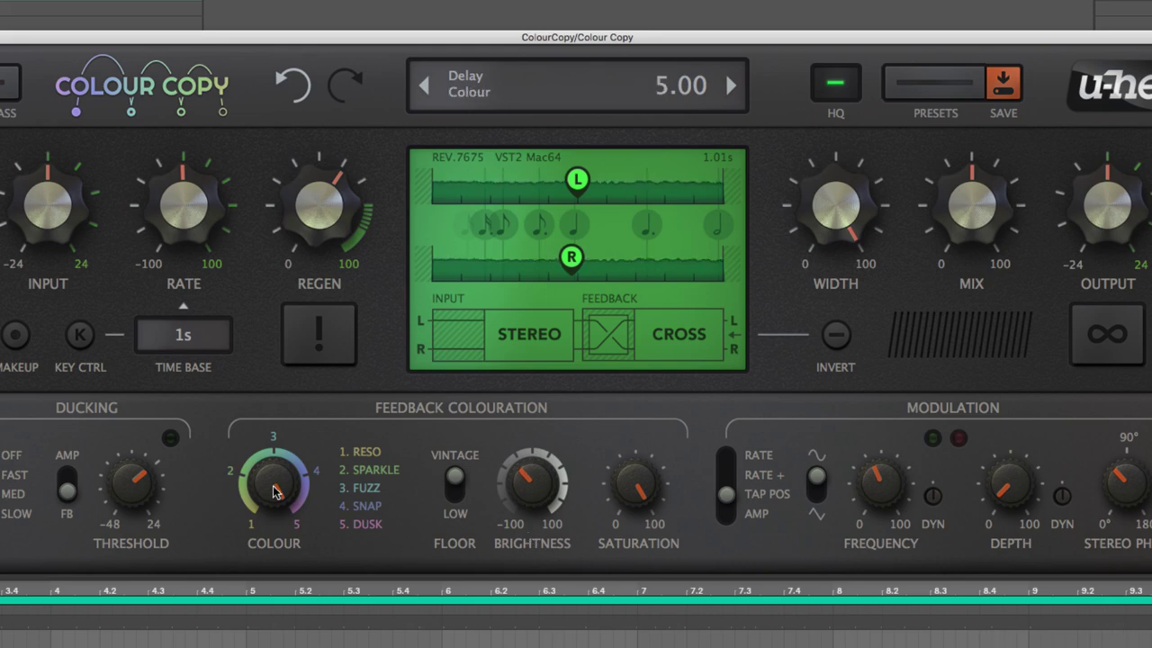
left_click_drag(276, 490, 282, 552)
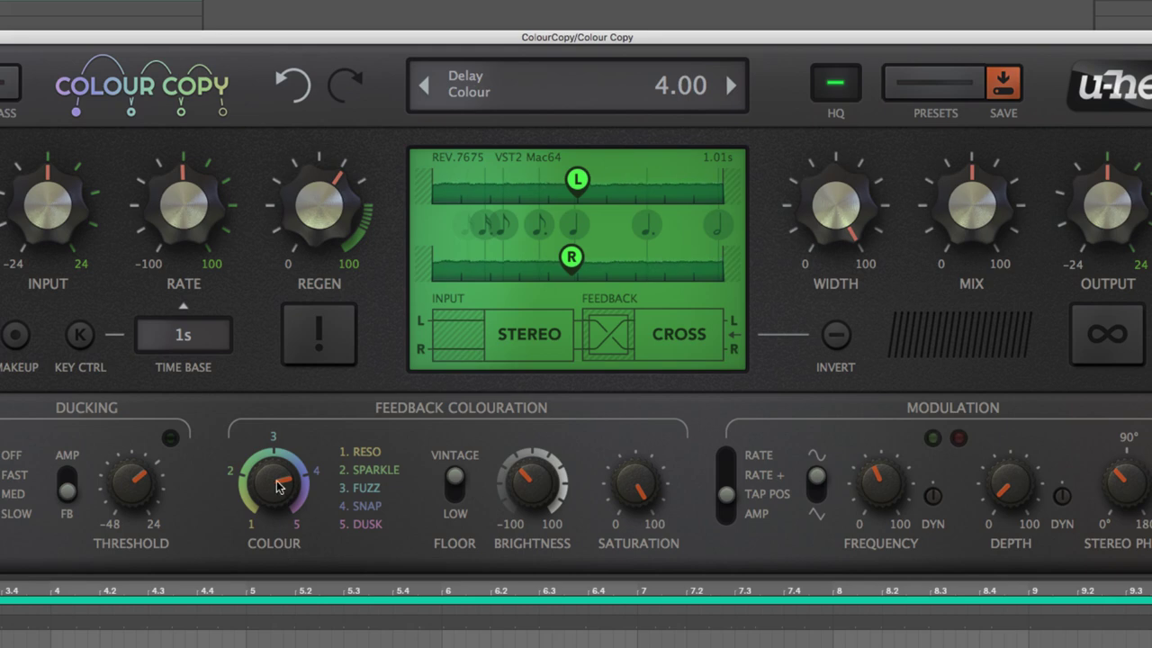
left_click_drag(280, 490, 287, 520)
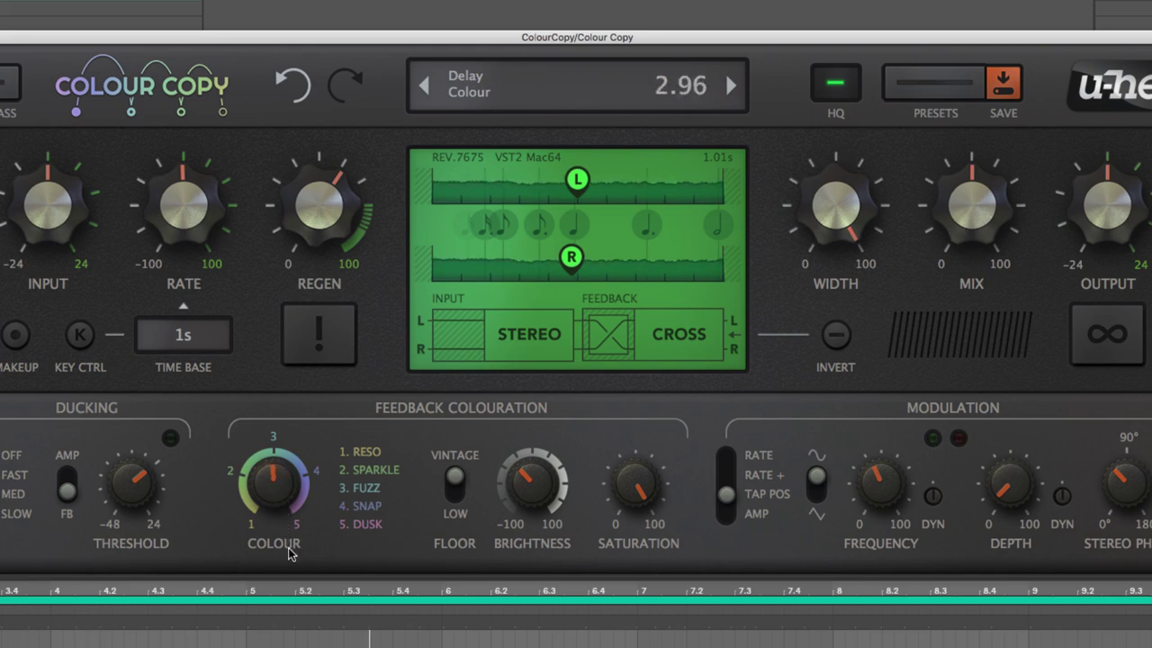
left_click_drag(290, 563, 291, 617)
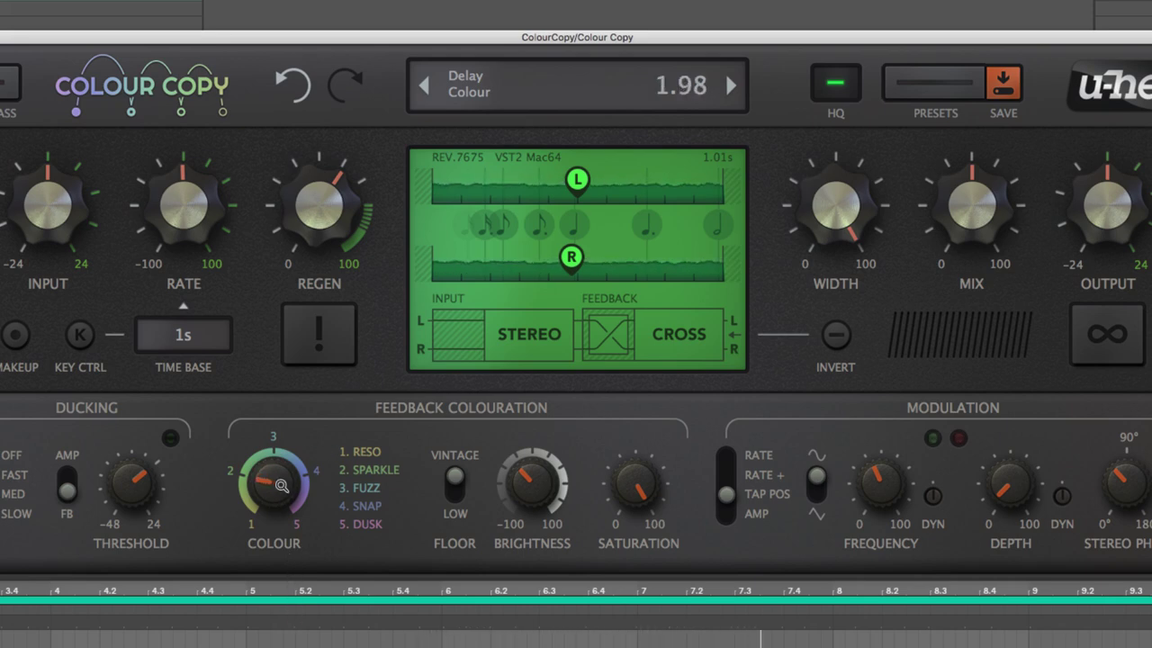
left_click_drag(259, 484, 287, 556)
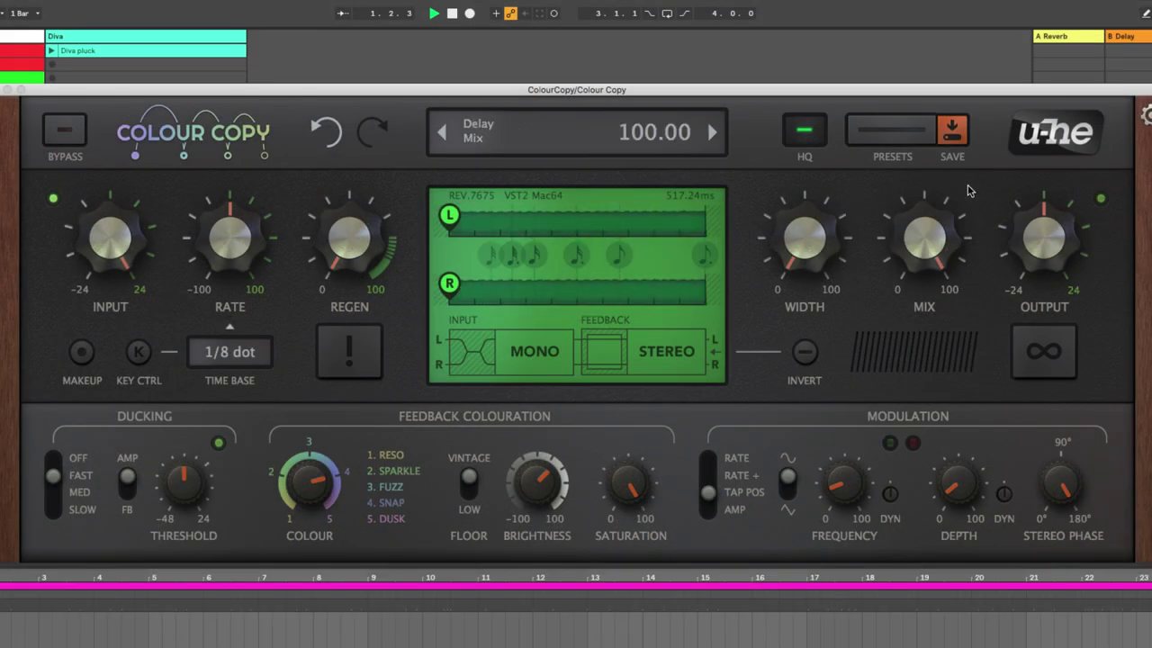
Open the preset browser and load 3EE Spaghetti Wiggle
left_click(883, 137)
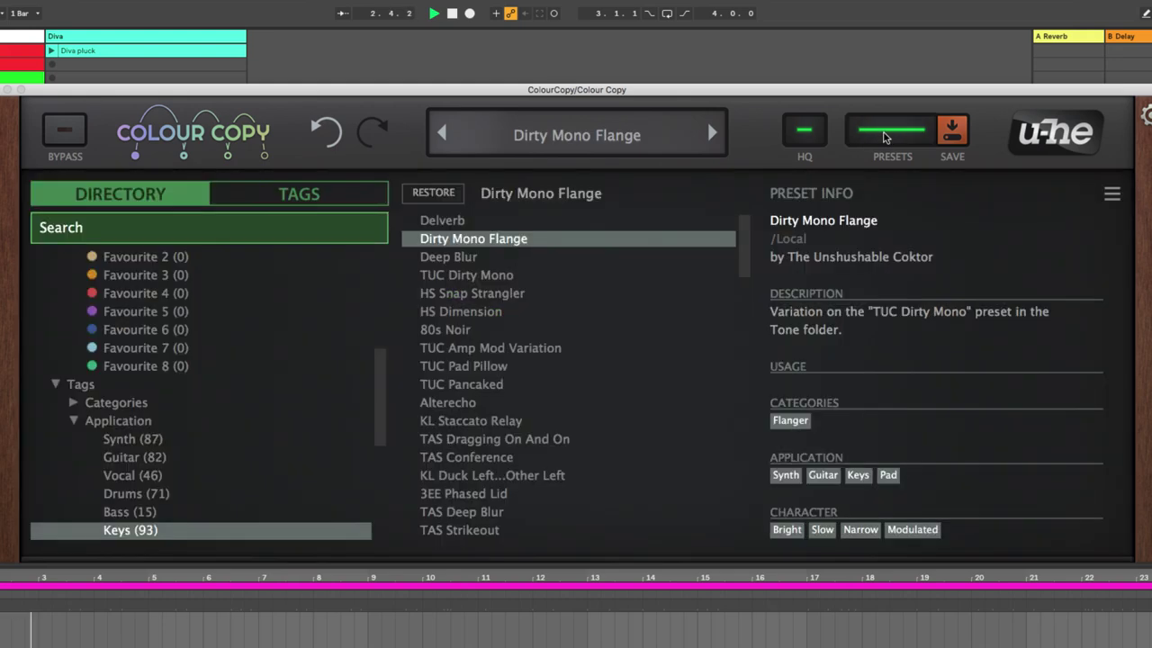
scroll(673, 406, "down", 3)
scroll(669, 408, "down", 3)
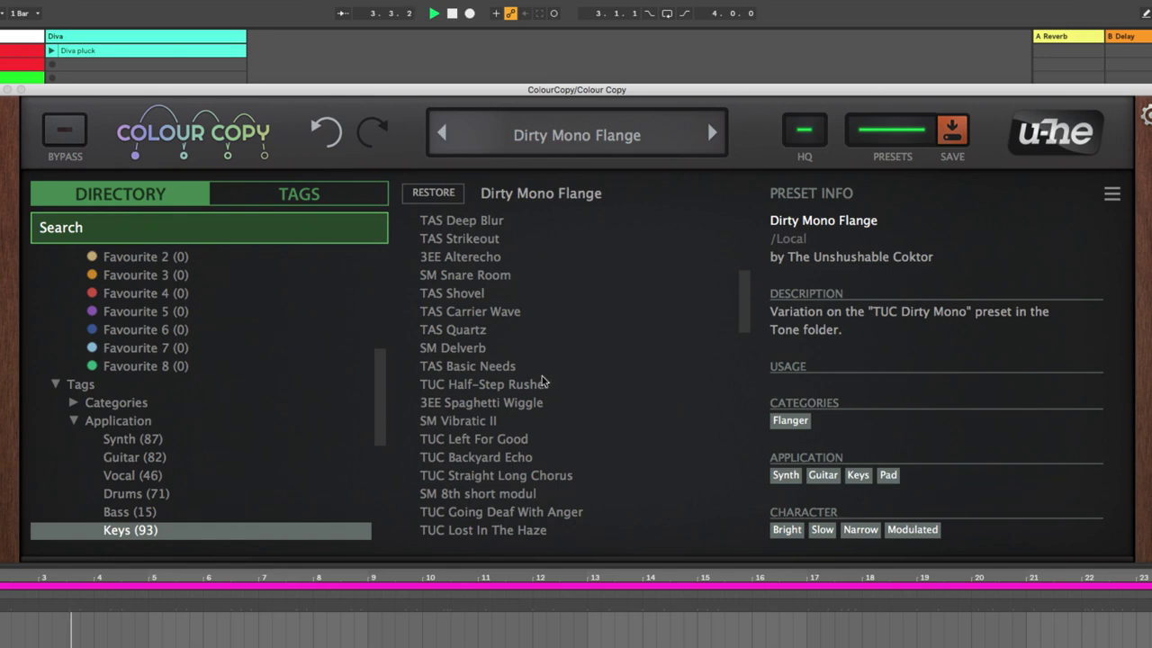
left_click(527, 405)
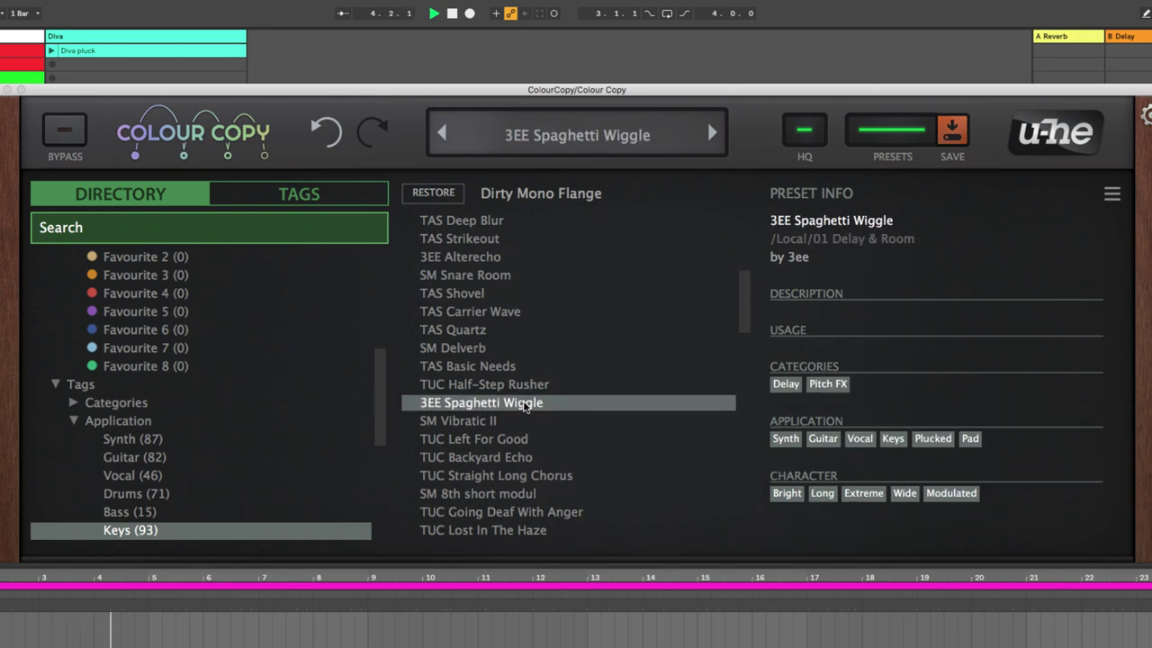
From the 05 Pitch FX folder, load TUC Overachieving Turntablist, then TUC Rollercoaster
scroll(206, 462, "down", 3)
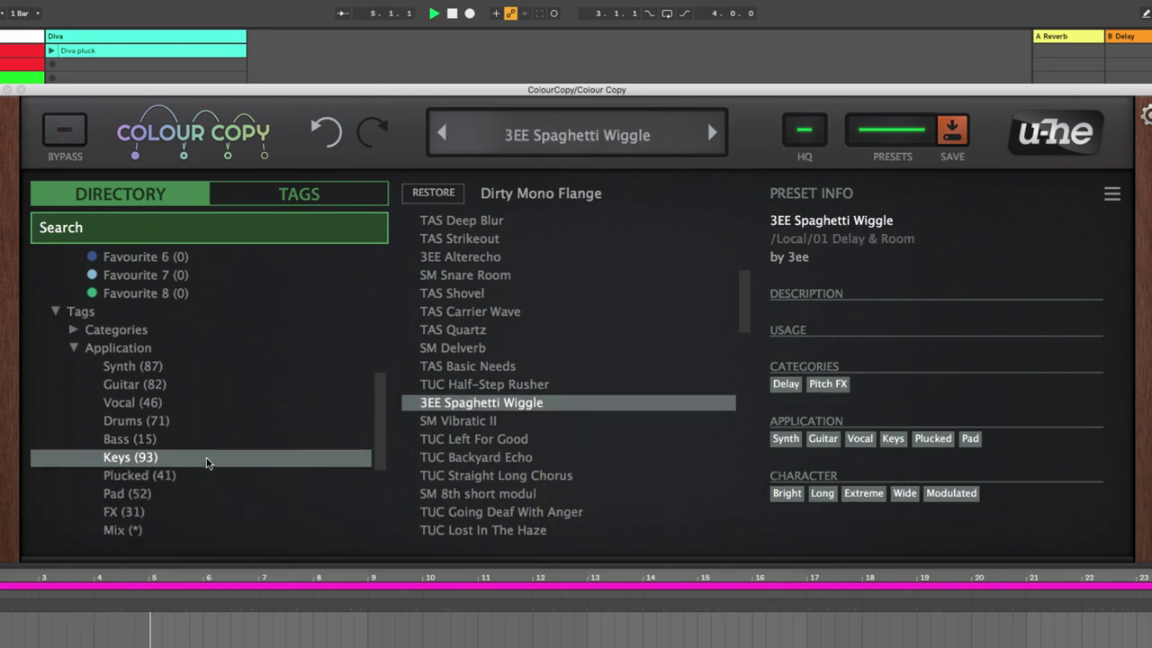
scroll(206, 463, "up", 7)
scroll(206, 463, "up", 2)
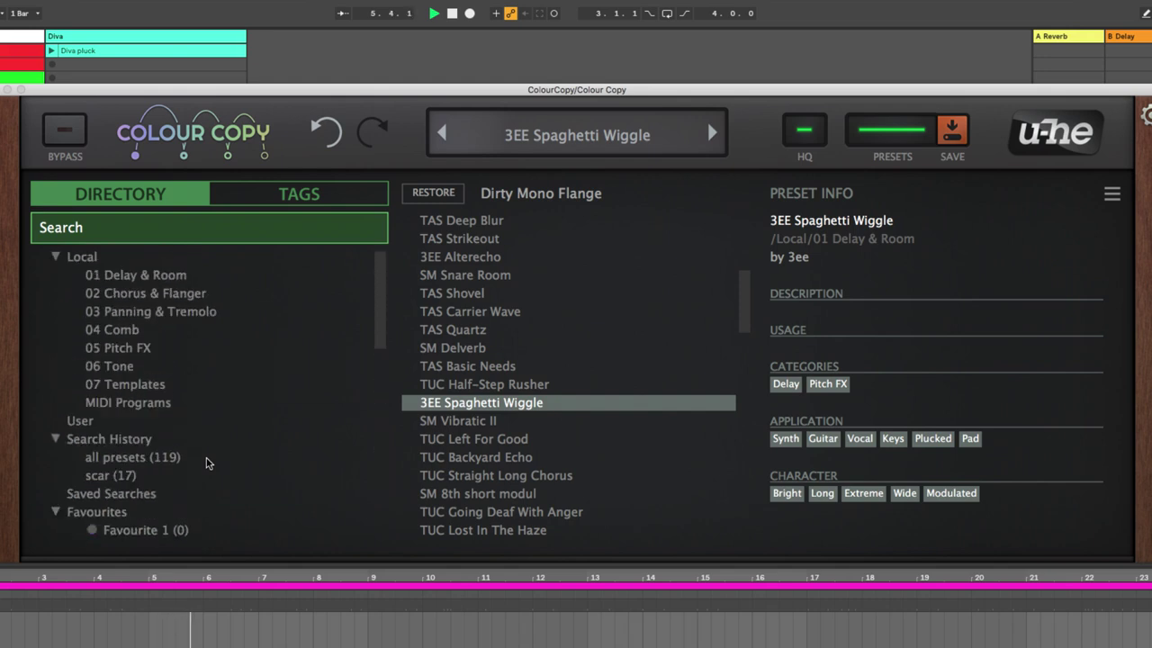
left_click(142, 351)
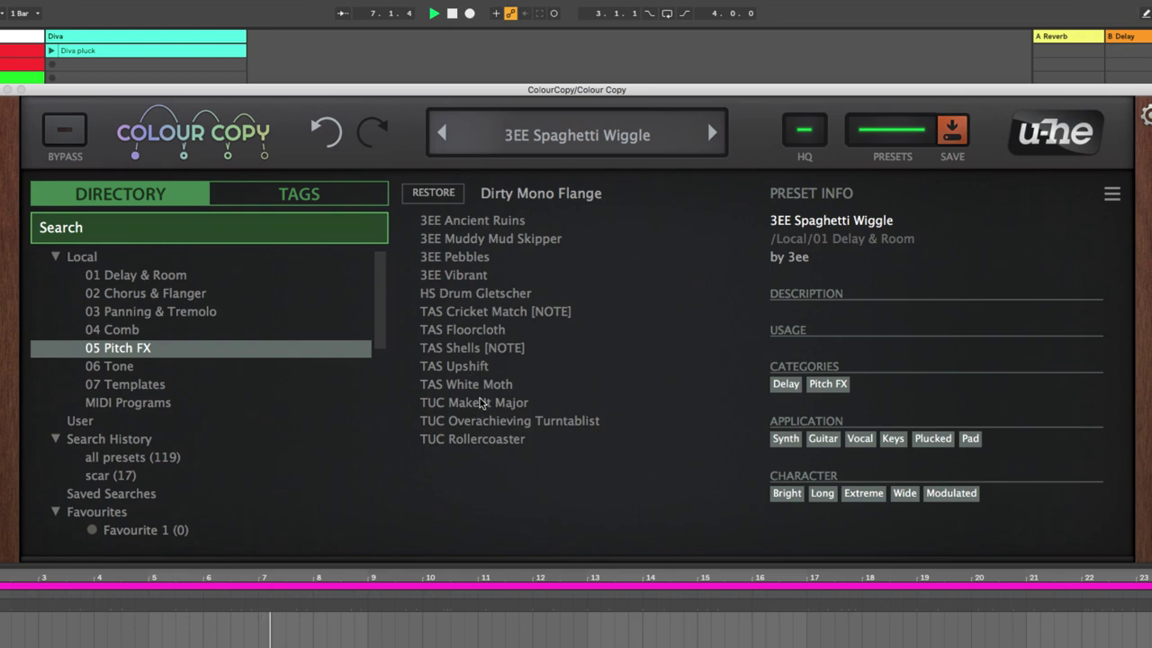
left_click(490, 424)
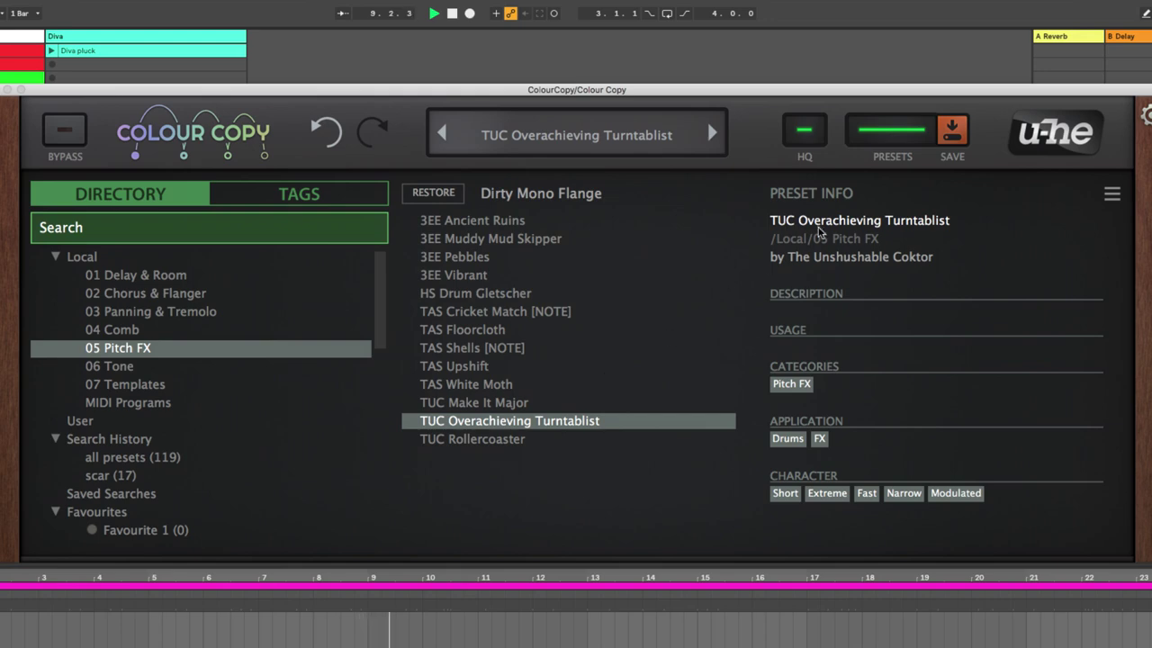
left_click(603, 142)
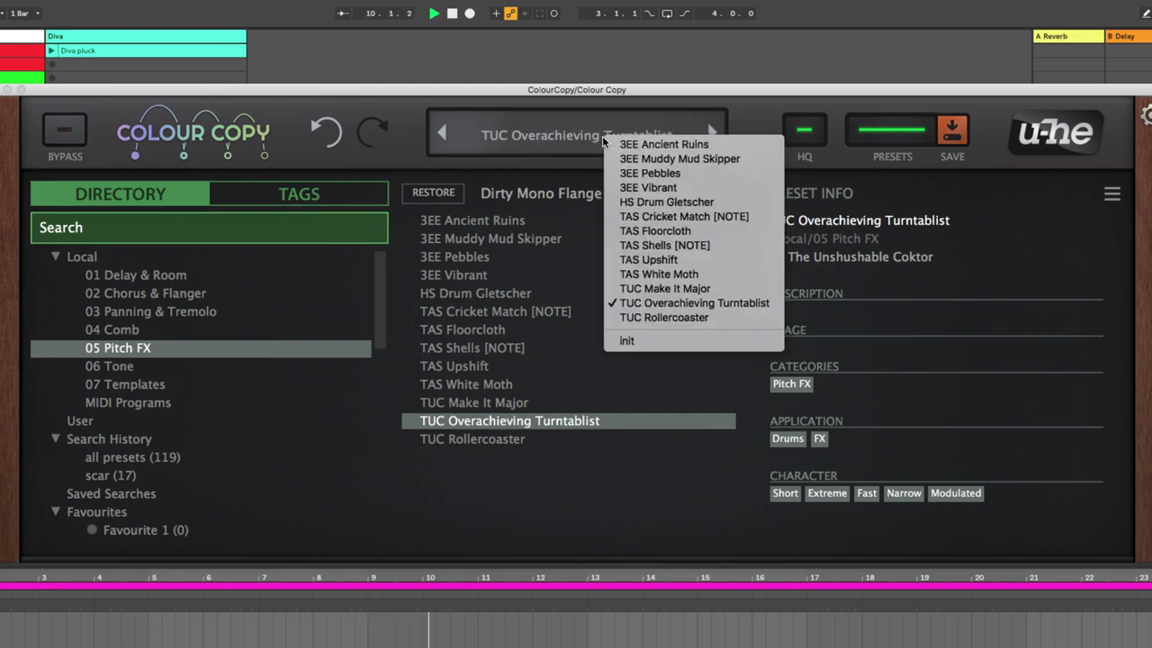
left_click(689, 319)
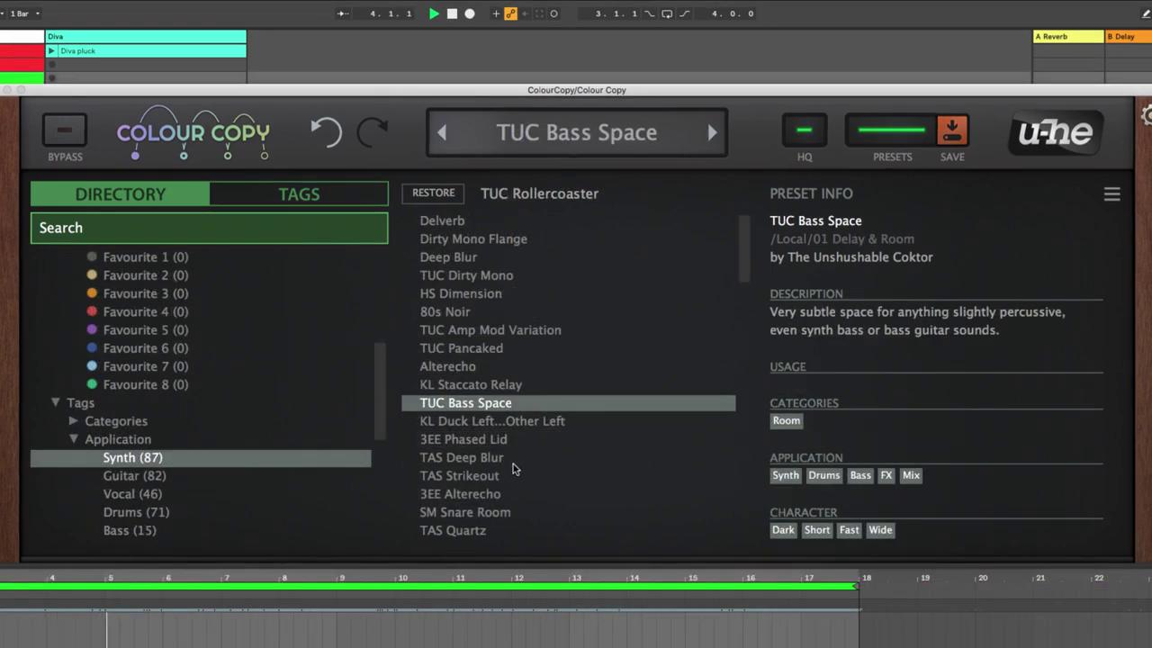
Audition TUC Straight Long Chorus, 3EE FlamER and TAS Sawdust, ending on HS Chorus+Delay
scroll(514, 468, "down", 5)
left_click(529, 404)
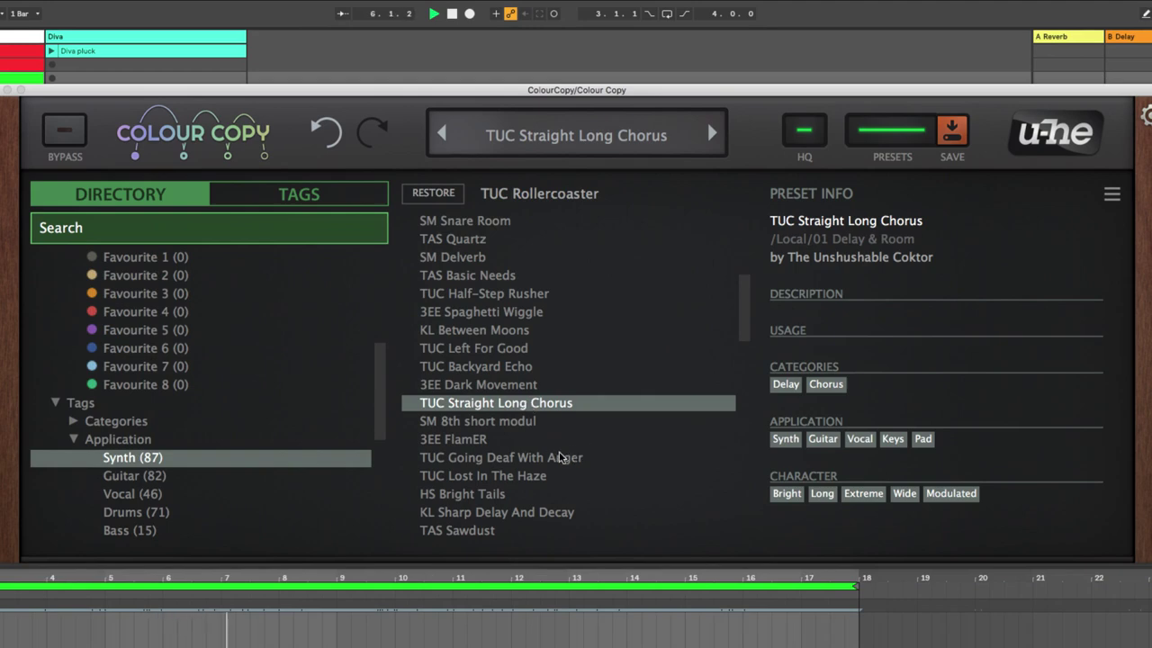
left_click(490, 441)
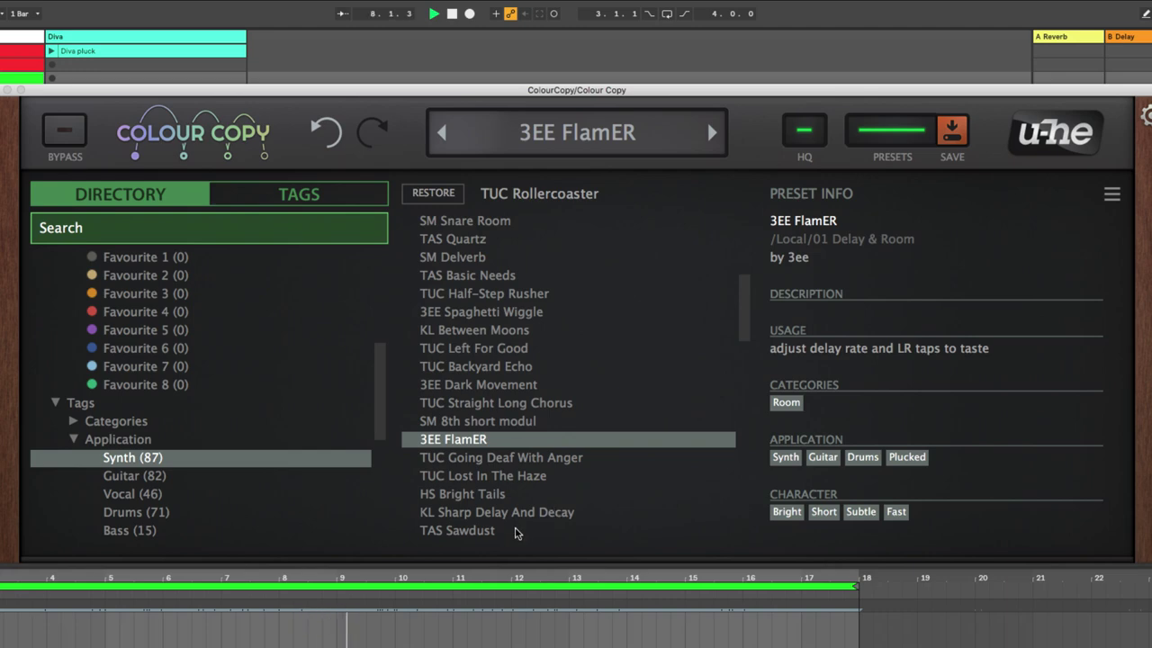
left_click(518, 531)
scroll(550, 498, "down", 5)
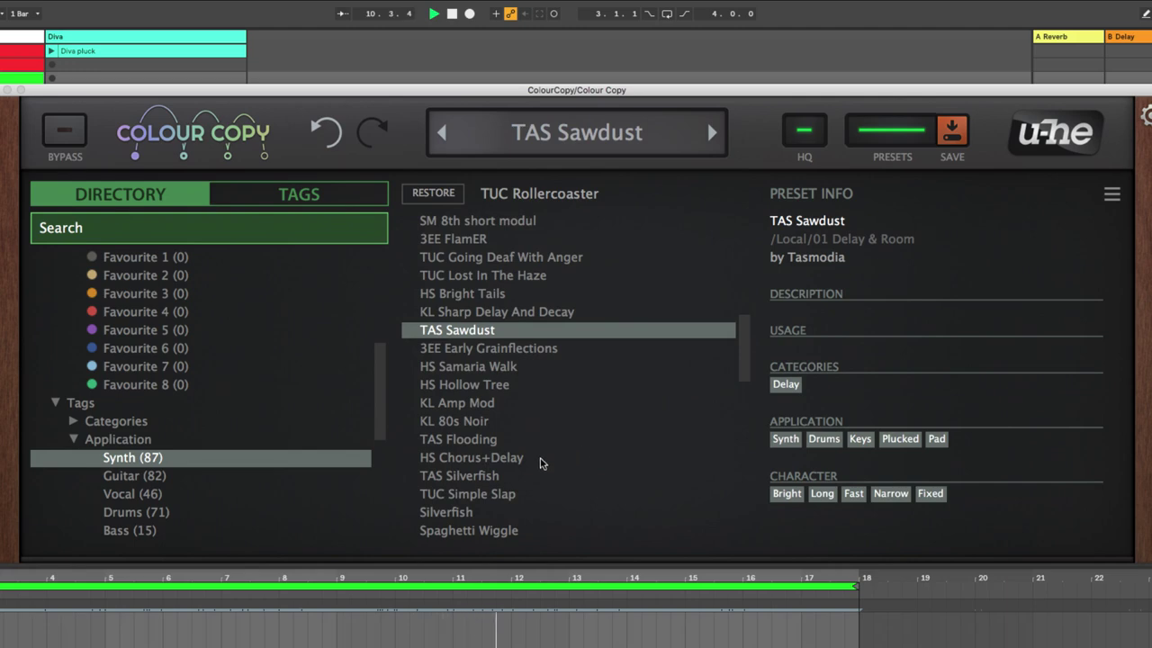
left_click(510, 459)
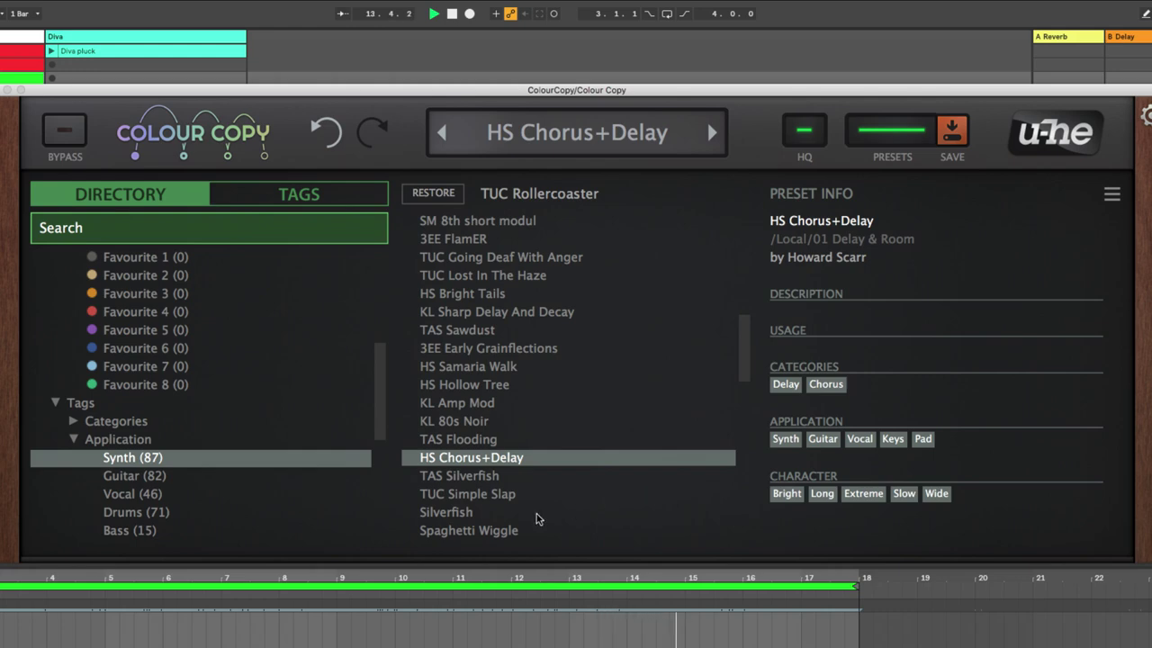
scroll(207, 378, "up", 5)
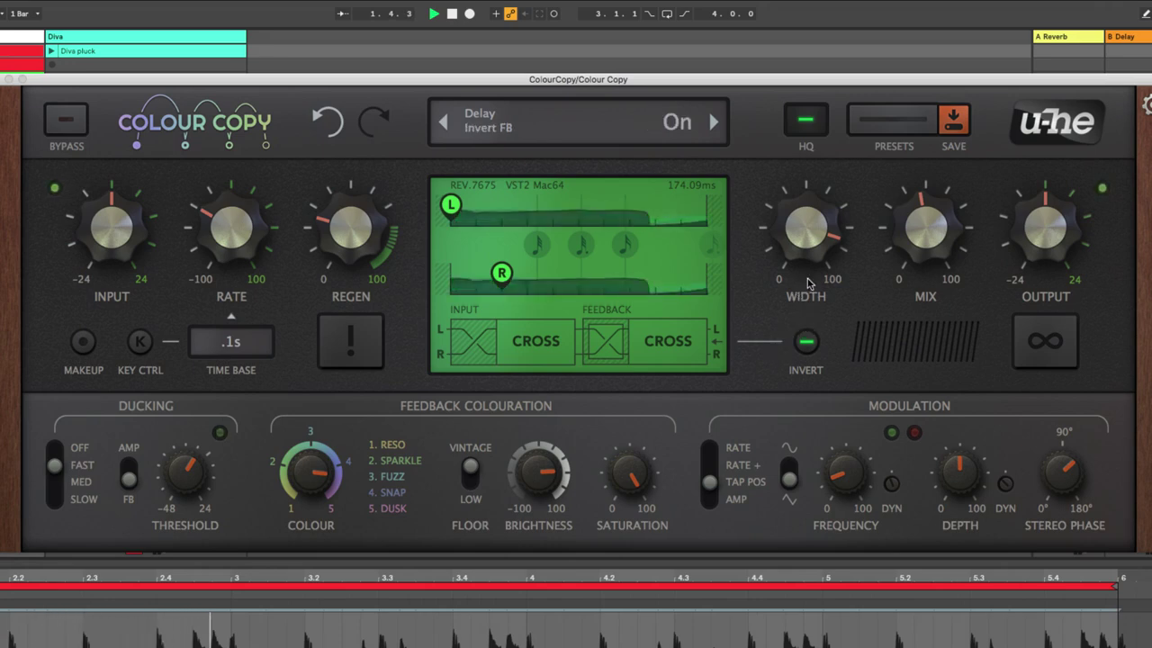
Audition the KL Staccato Relay and SM Snare Room presets from the preset list
left_click(580, 124)
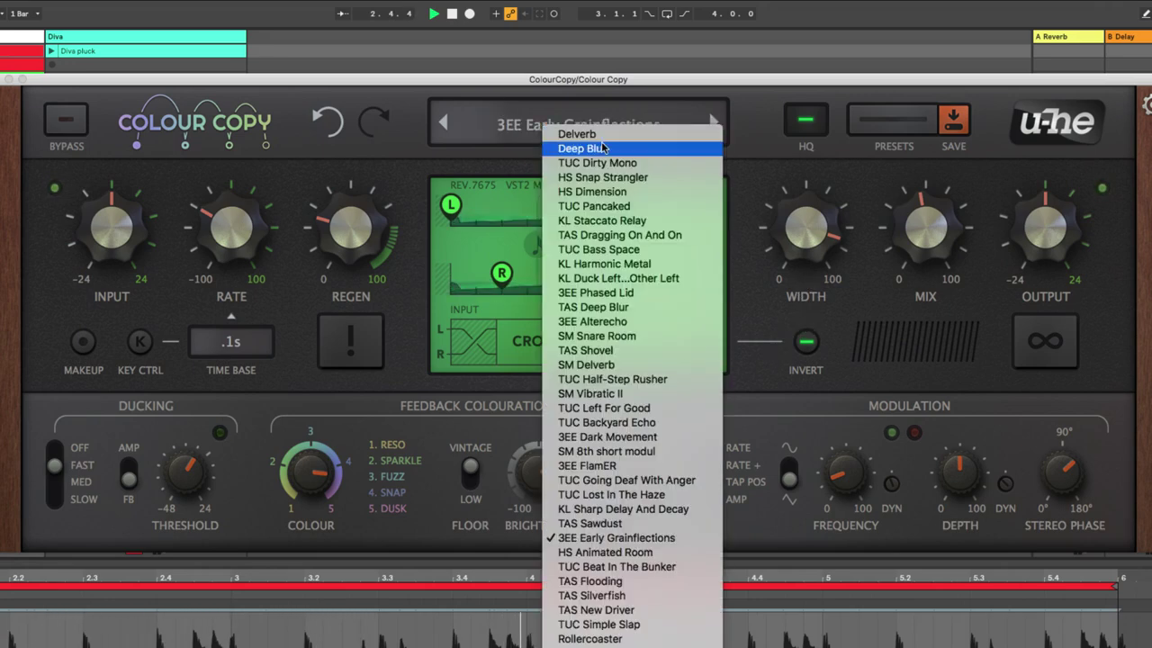
left_click(676, 223)
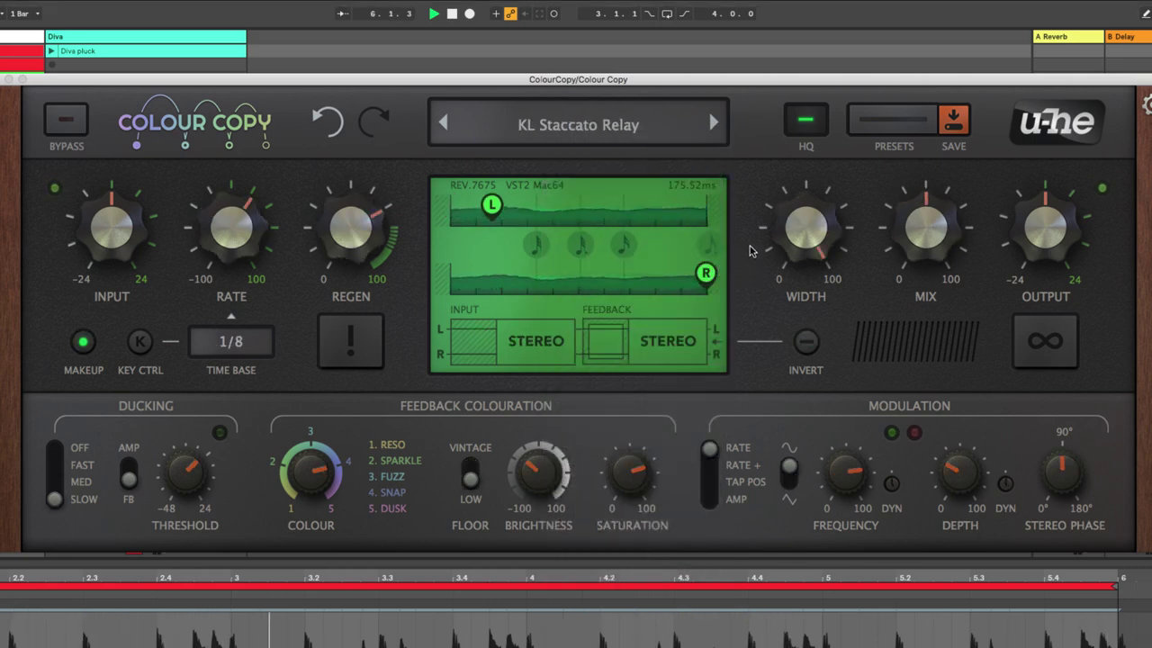
left_click(595, 130)
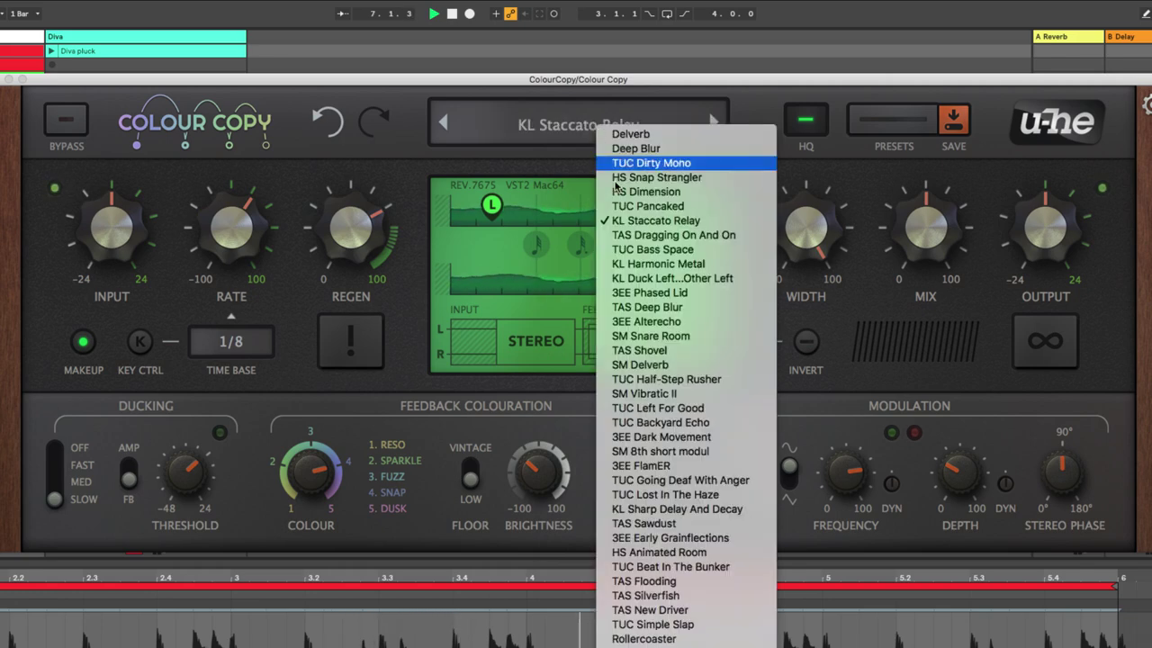
left_click(642, 338)
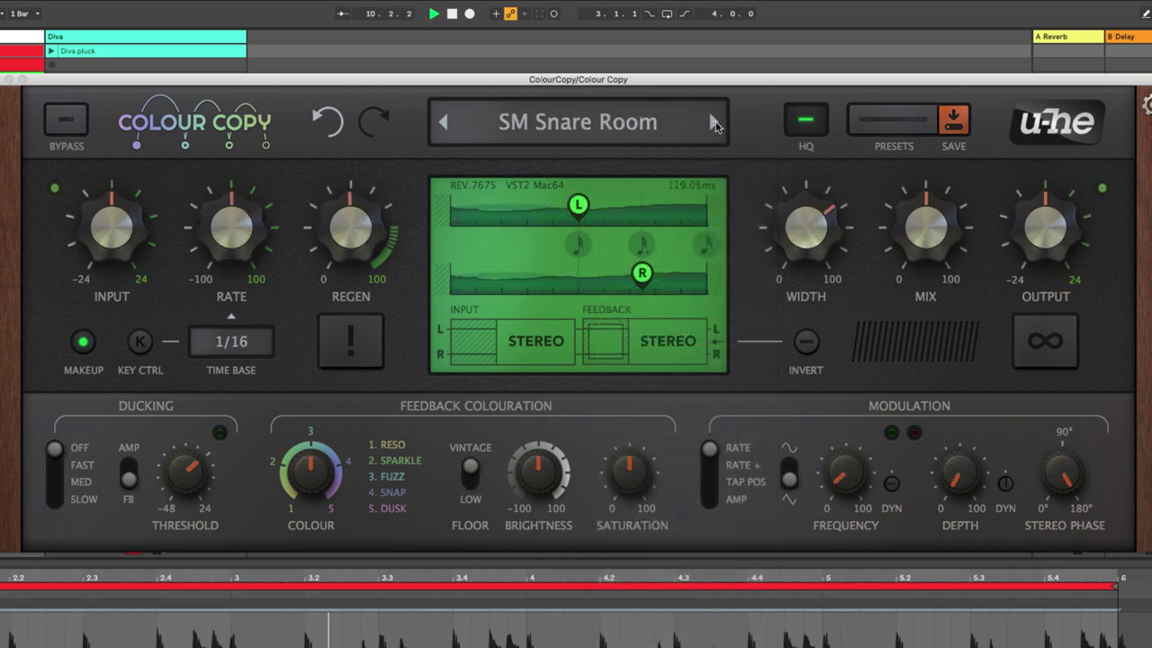
Step on to TAS Shovel, then load the TUC Beat In The Bunker preset
left_click(713, 122)
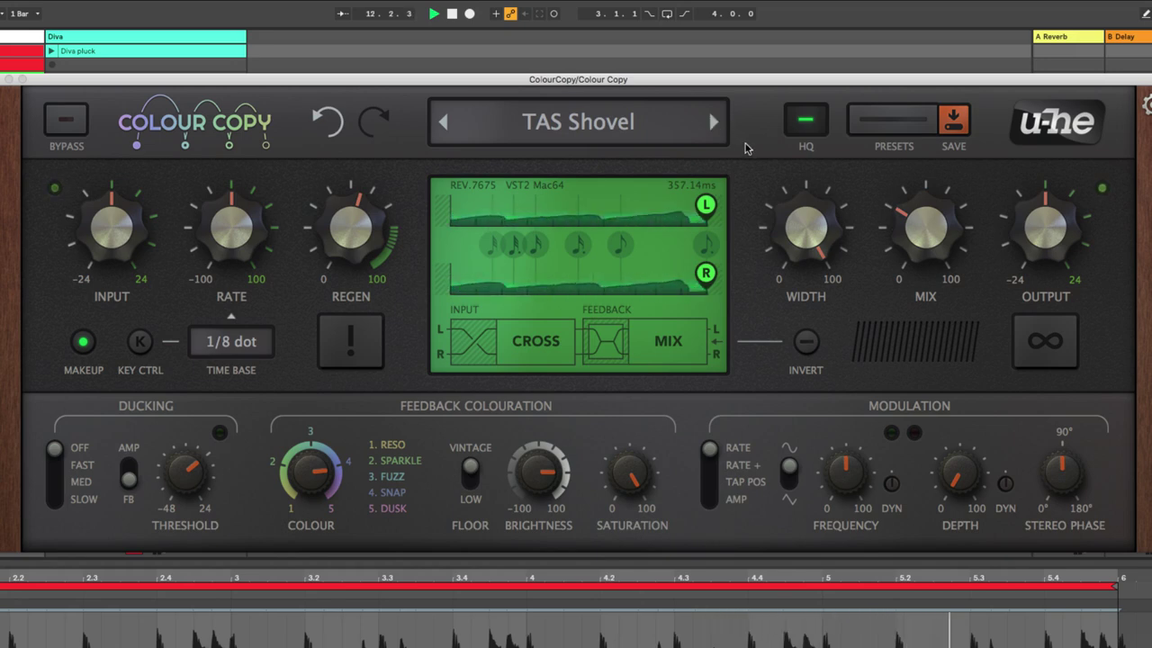
left_click(631, 127)
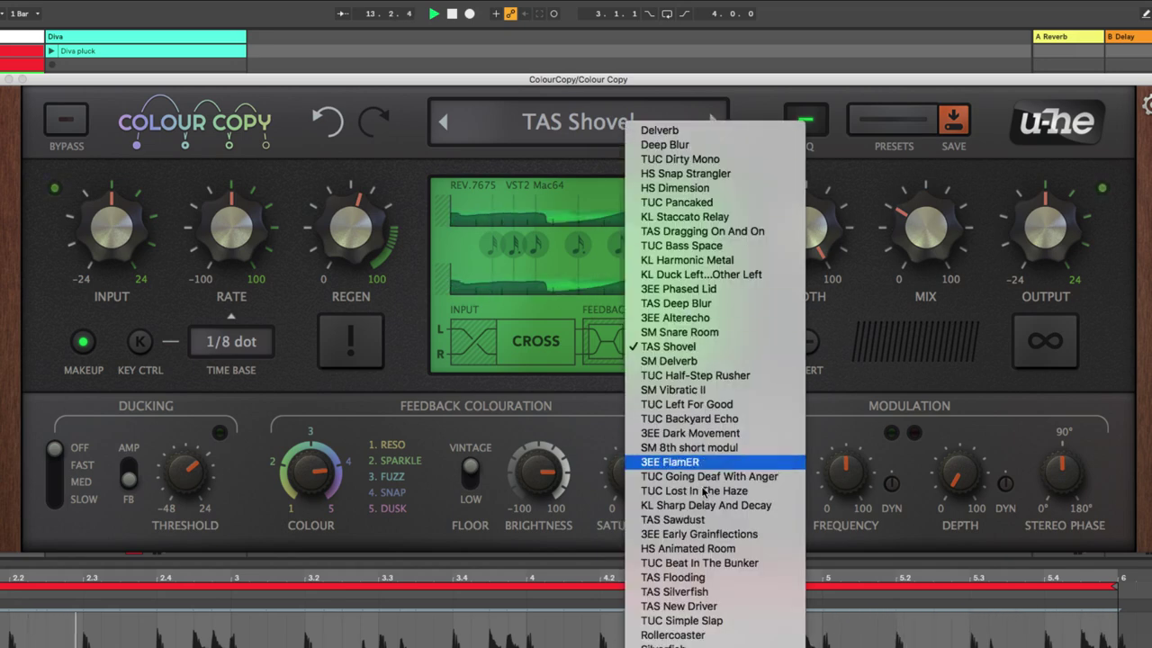
left_click(770, 564)
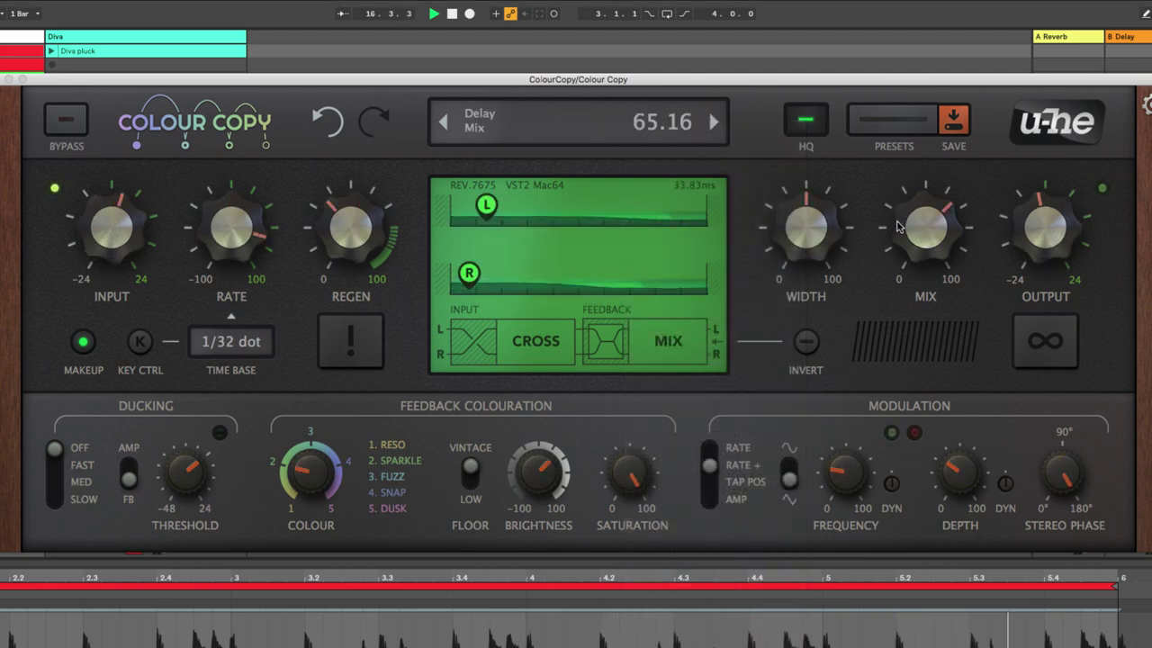
Lower the MIX knob from 65.16 to 37.66
left_click_drag(912, 228, 909, 289)
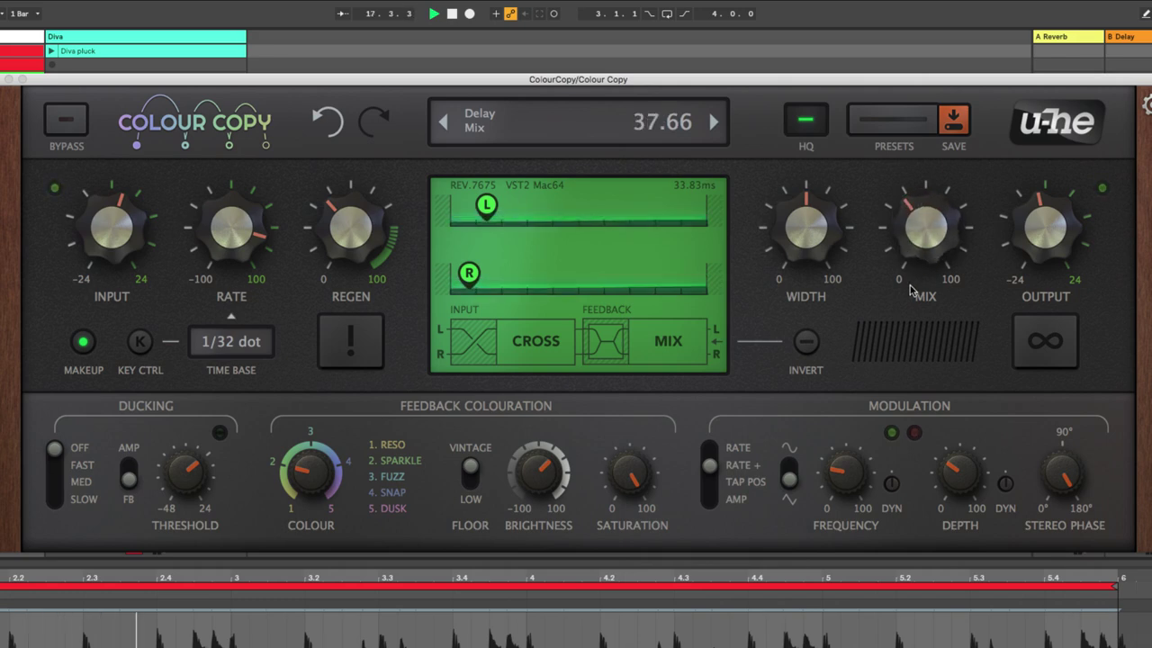